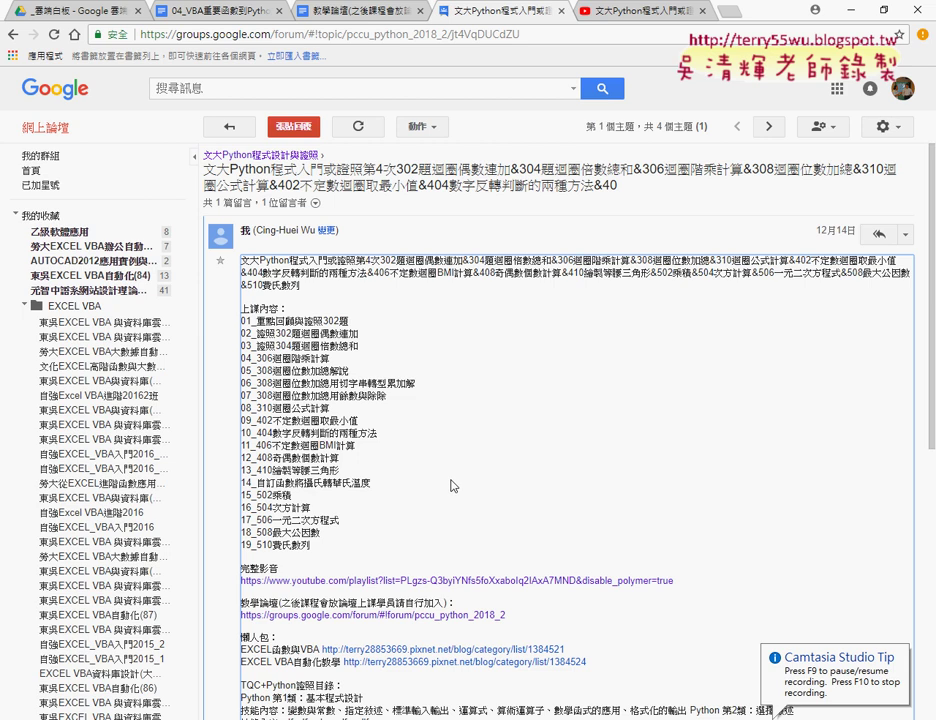
Step: Return to the forum topic list and select the Python 第1類 to 第5類 course outline lines
click(12, 32)
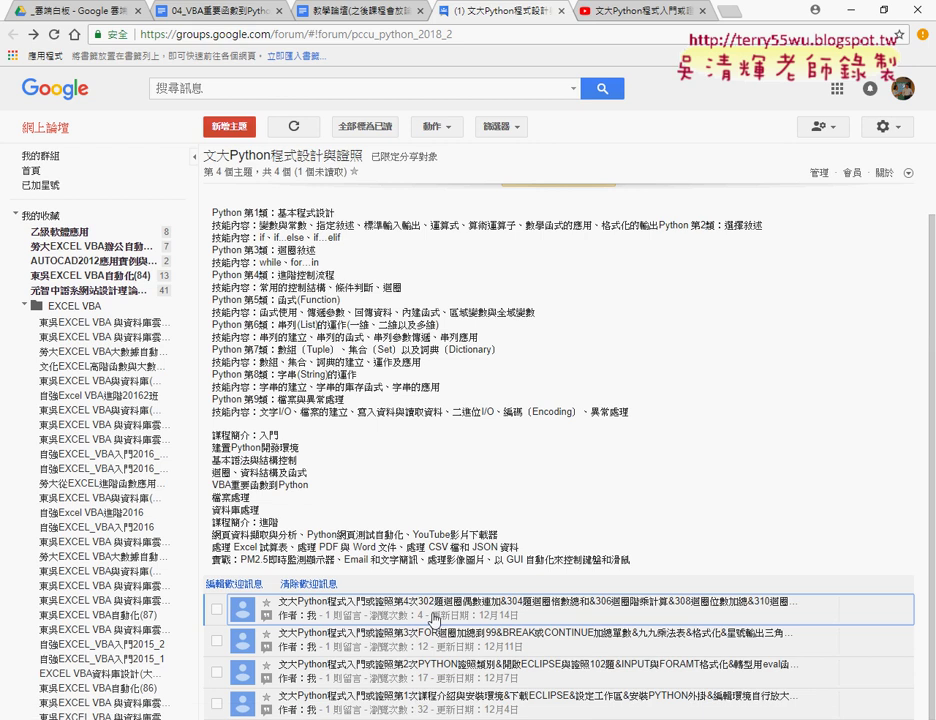
scroll(435, 448, up, 1)
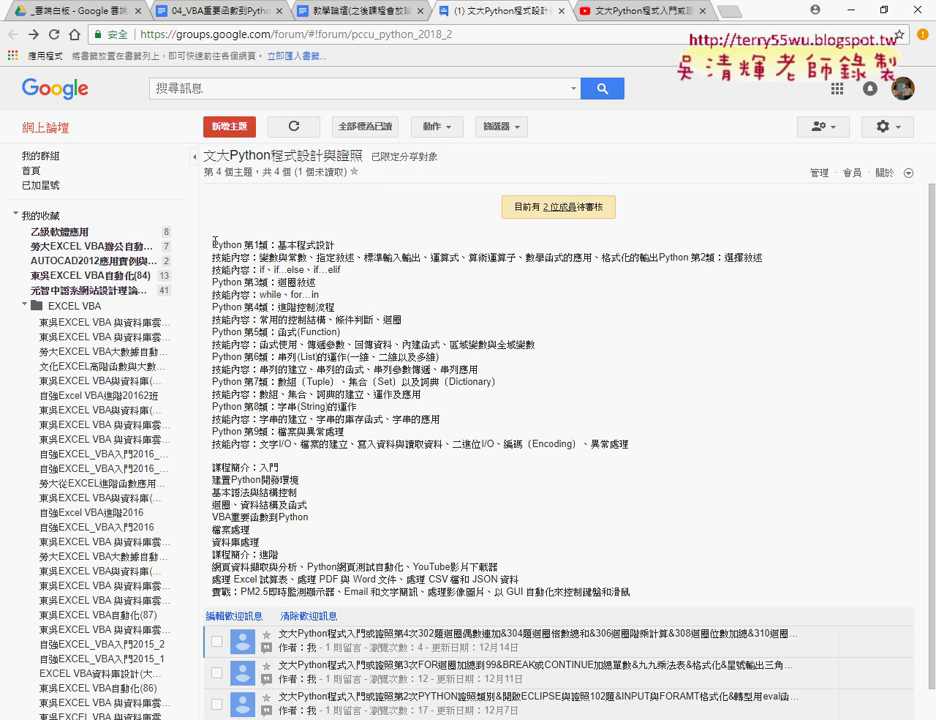
drag(214, 241, 567, 352)
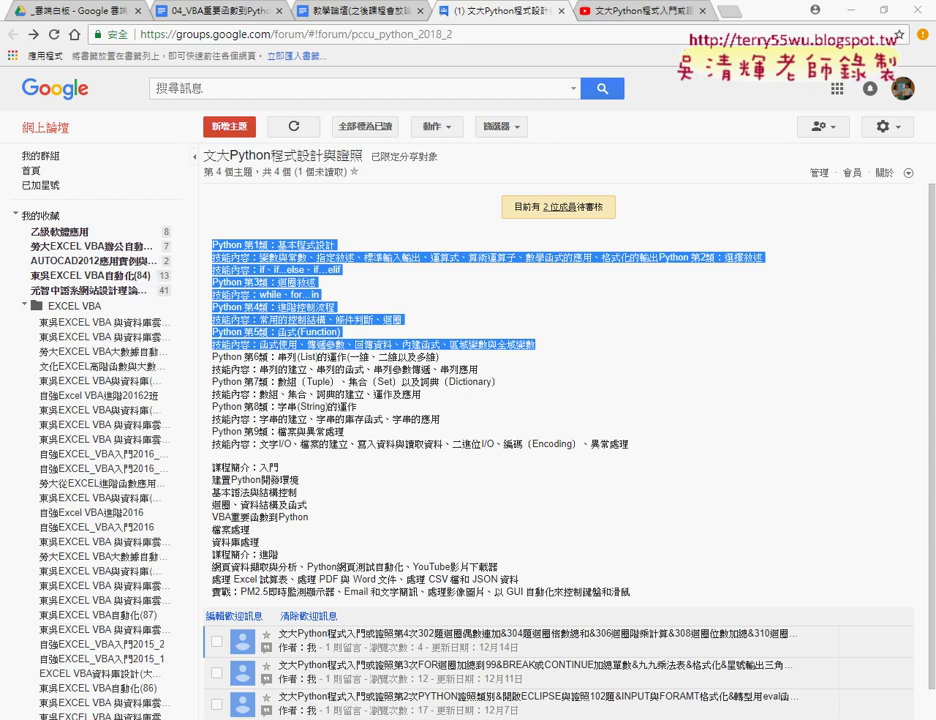
Step: Quit Eclipse and confirm the exit
key(alt+Tab)
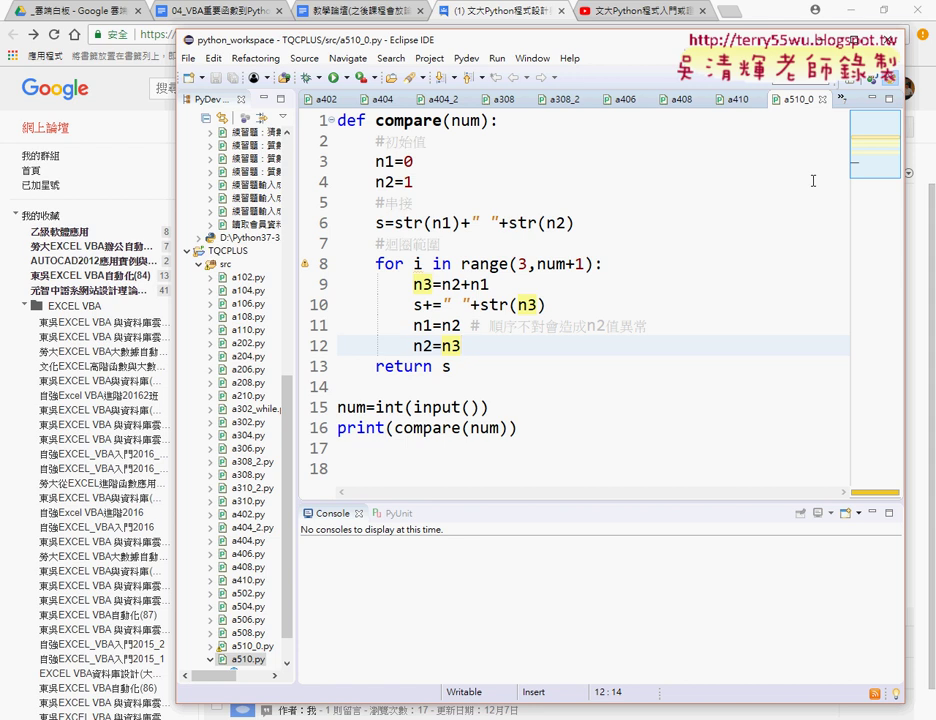
key(alt+F4)
click(603, 391)
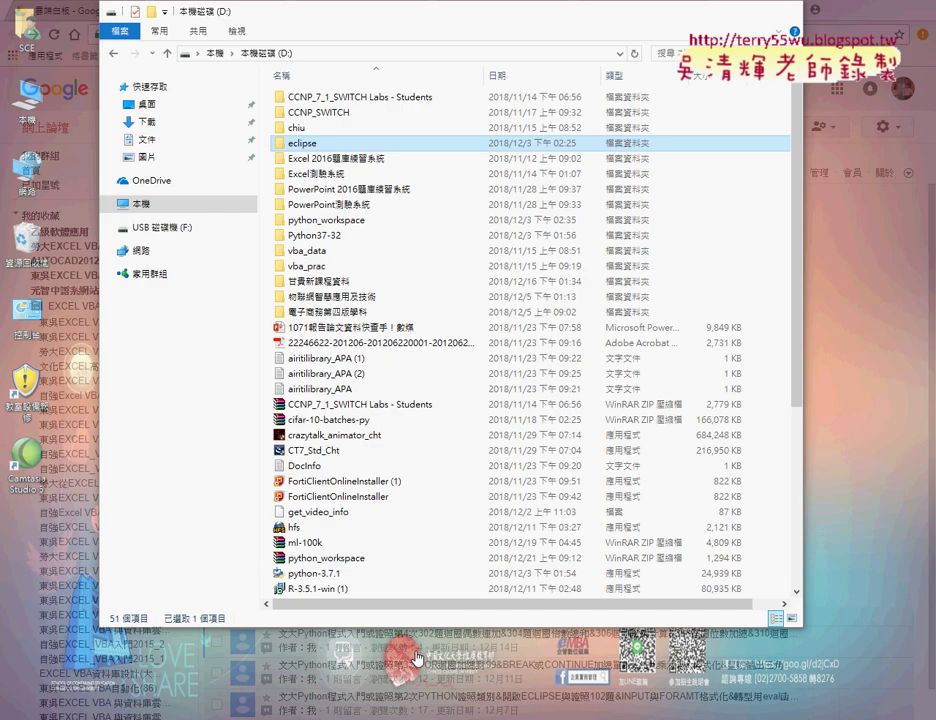
Step: Compress the eclipse folder on drive D into eclipse.zip with WinRAR
click(418, 658)
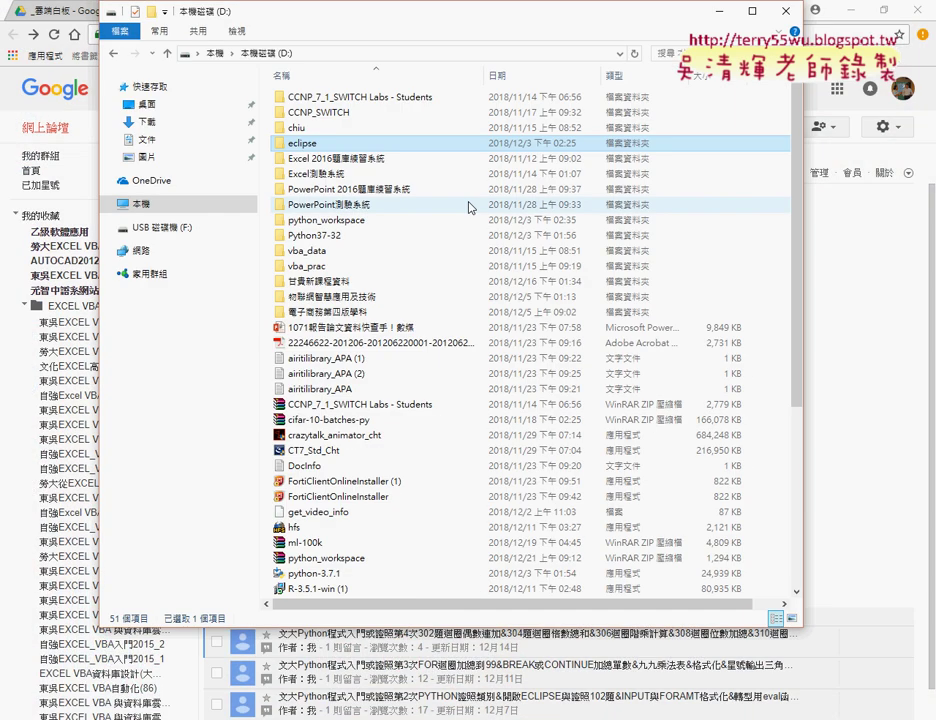
right_click(386, 145)
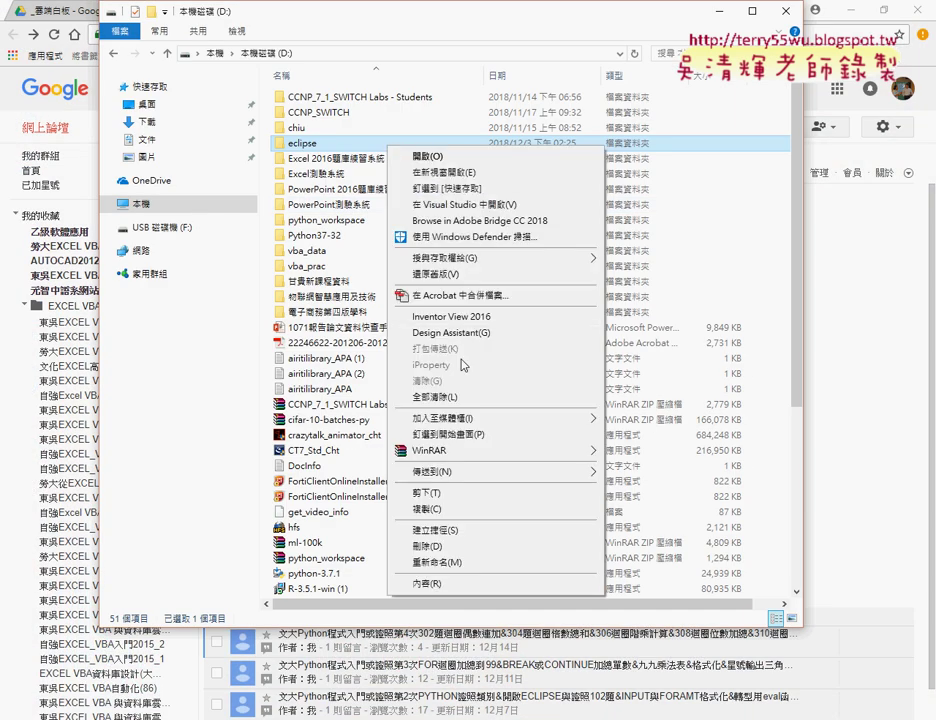
mouse_move(430, 450)
click(654, 455)
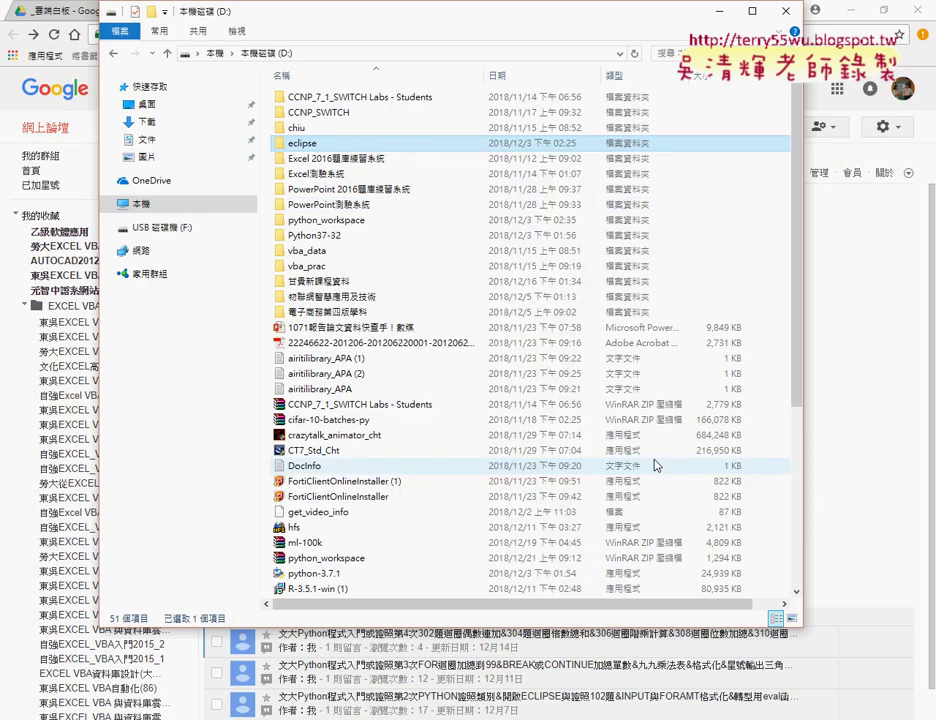
click(434, 345)
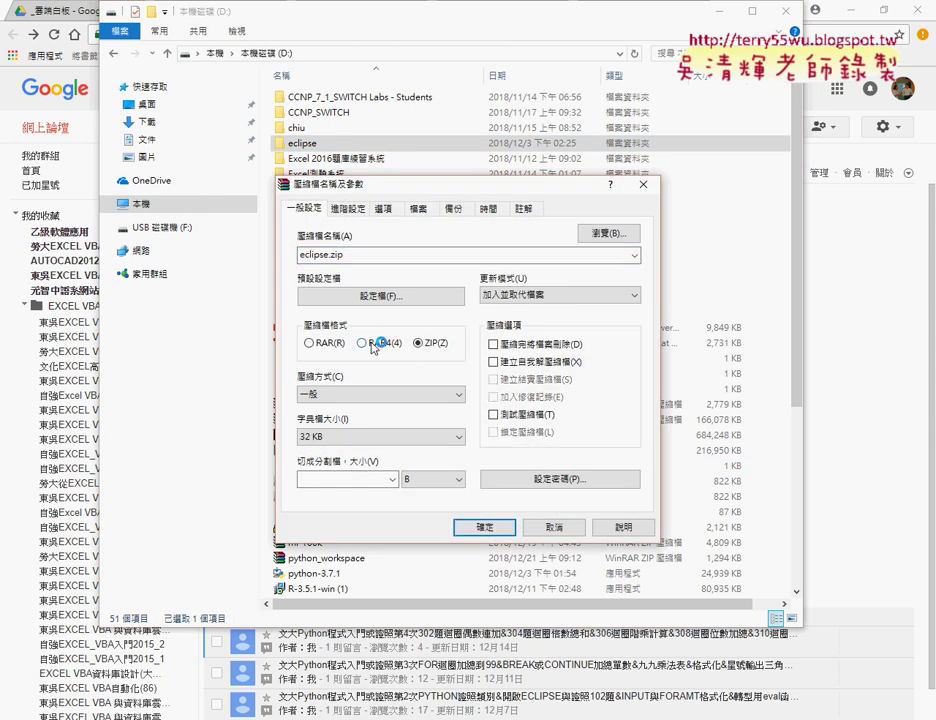
click(495, 527)
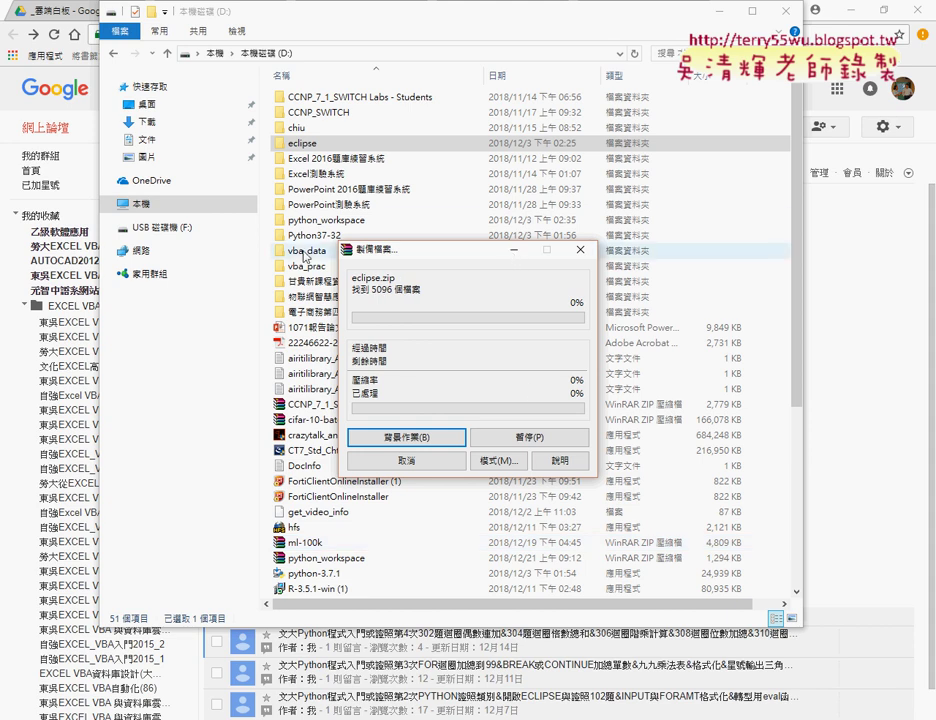
Step: Compress the python_workspace folder into python_workspace.zip with WinRAR and select the new archive
click(333, 224)
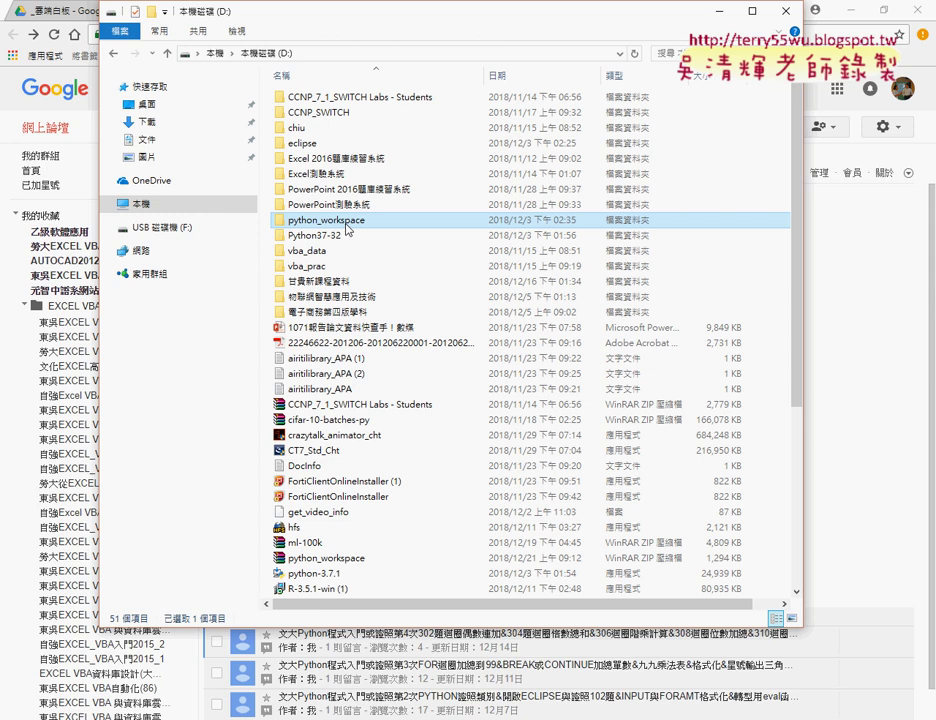
right_click(347, 229)
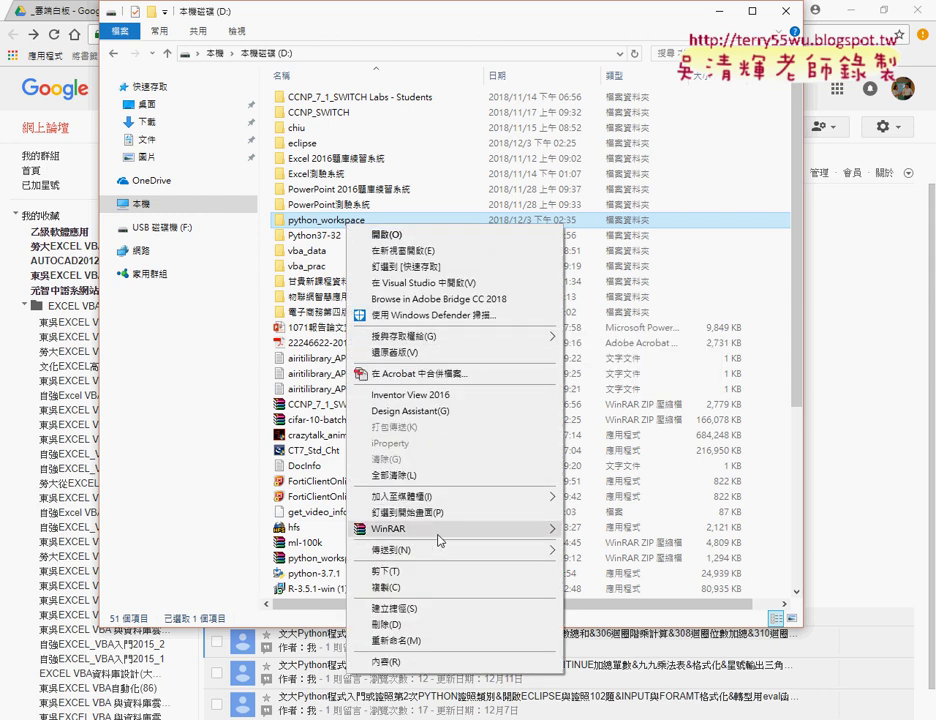
mouse_move(389, 528)
click(610, 529)
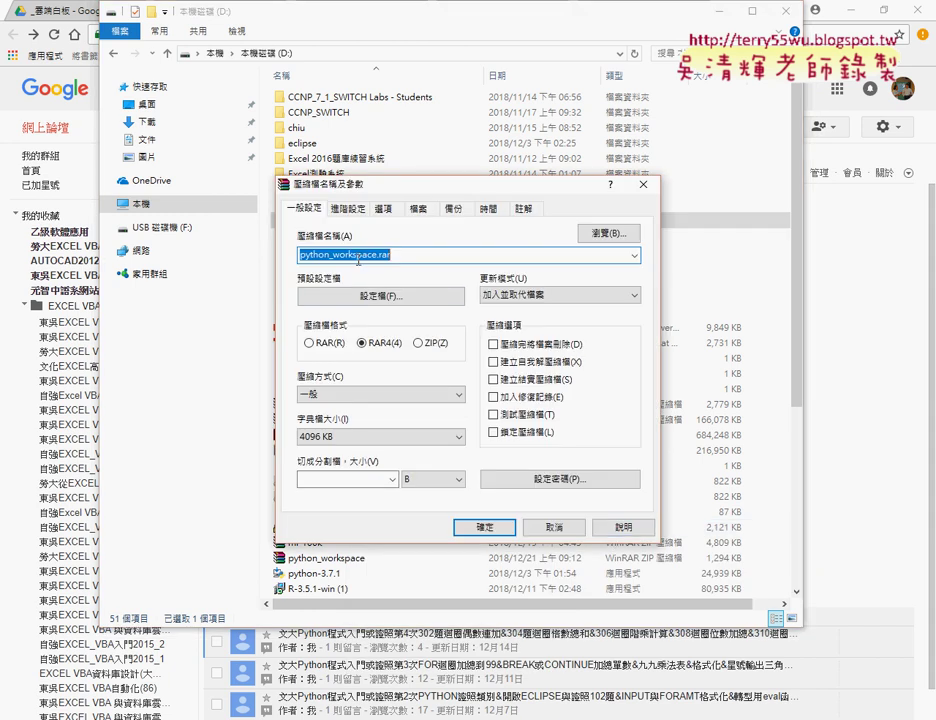
click(418, 343)
click(484, 527)
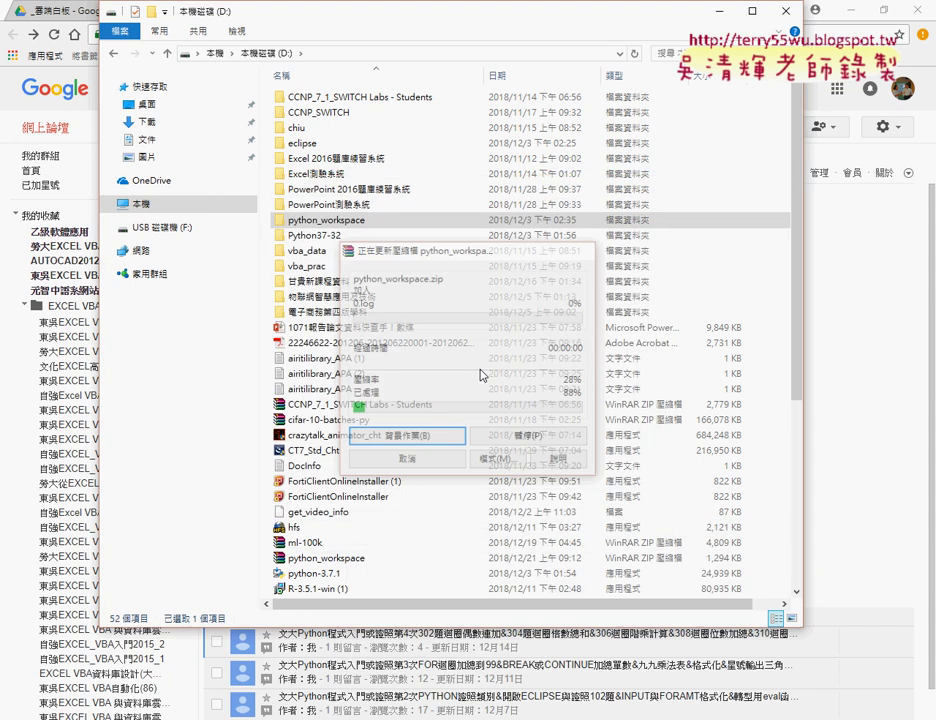
click(355, 576)
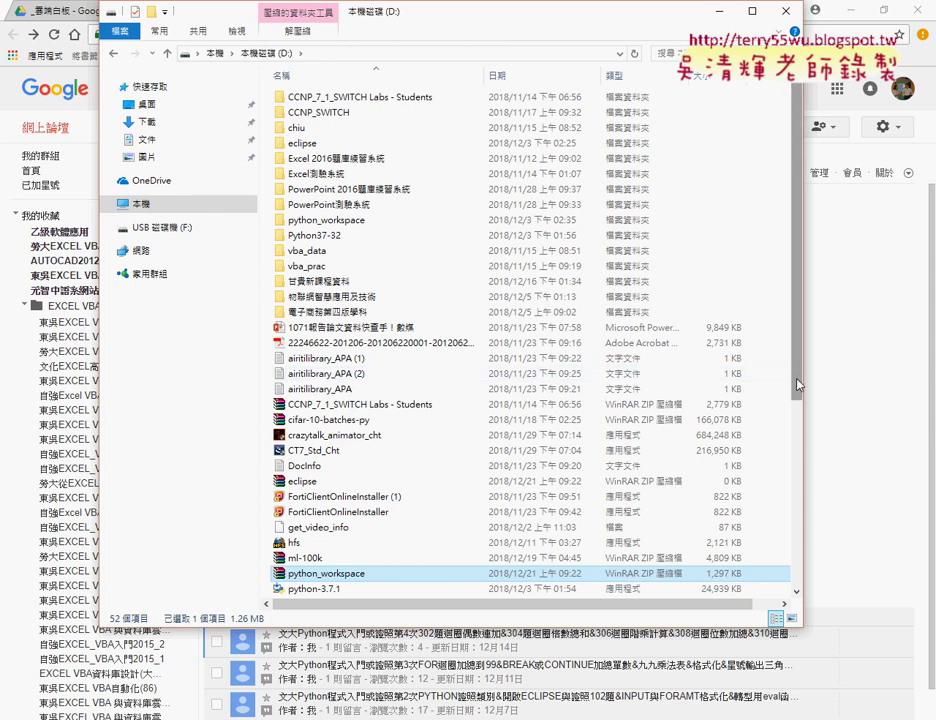
Step: Archive the Python37-32 folder as Python37-32.zip with WinRAR, sending the progress window to the background
drag(798, 385, 798, 399)
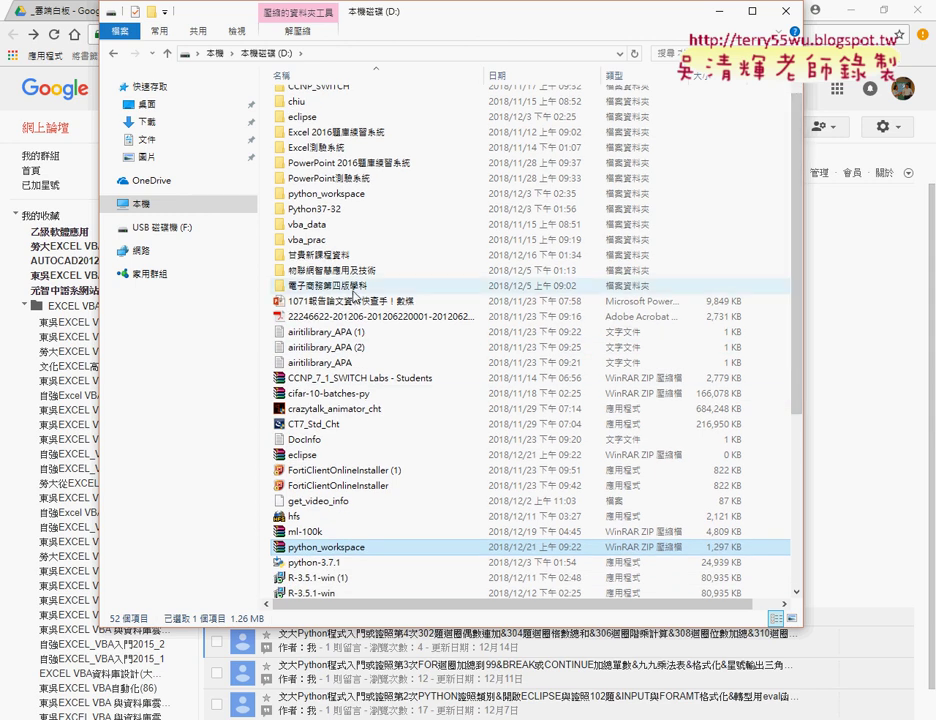
click(322, 119)
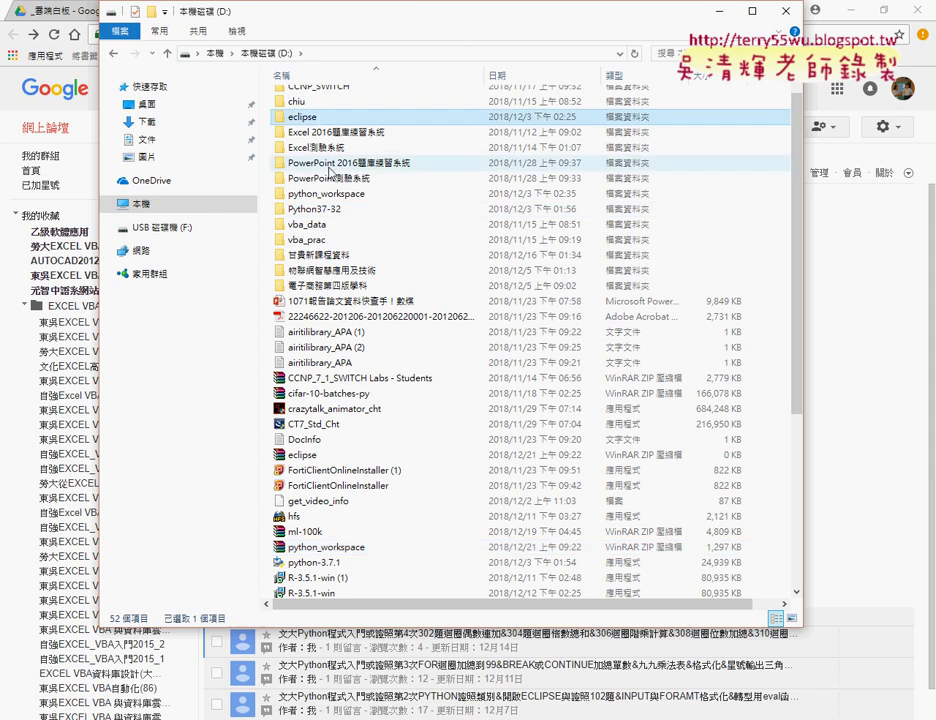
click(334, 212)
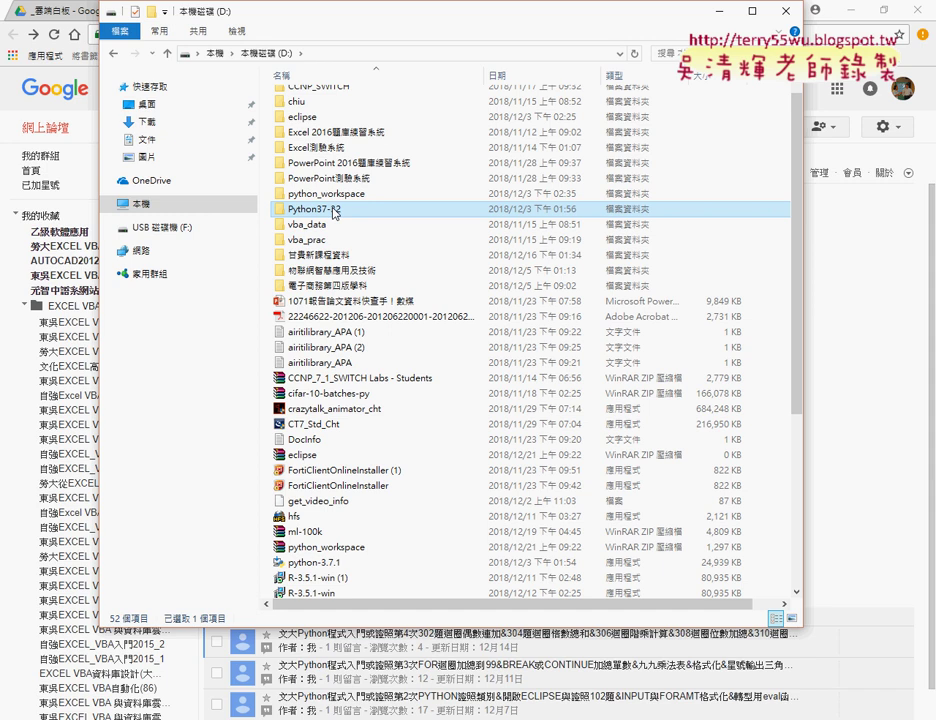
right_click(334, 212)
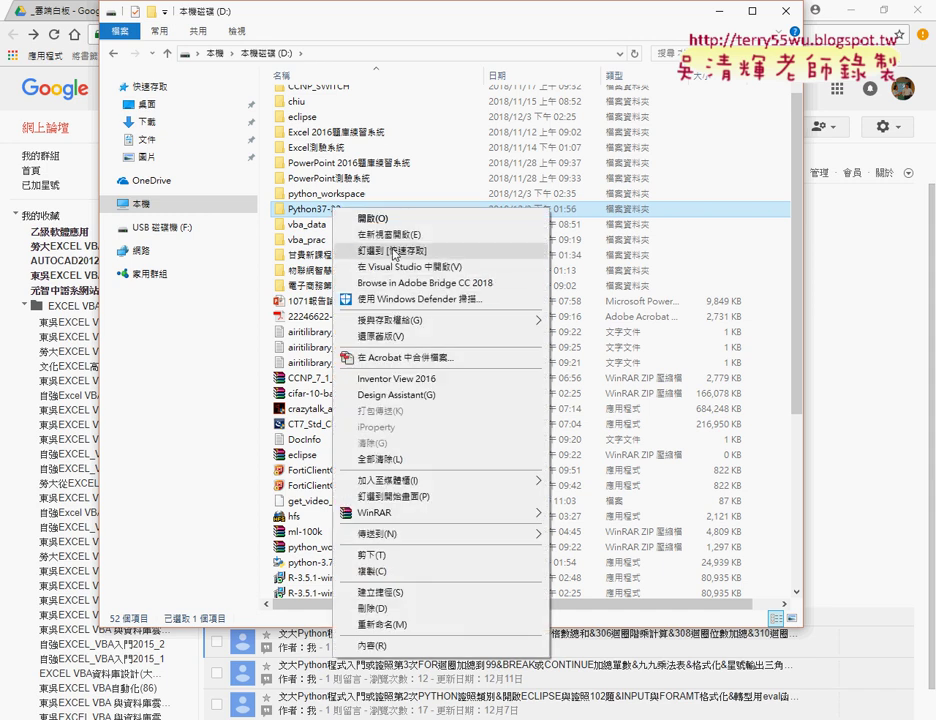
mouse_move(420, 512)
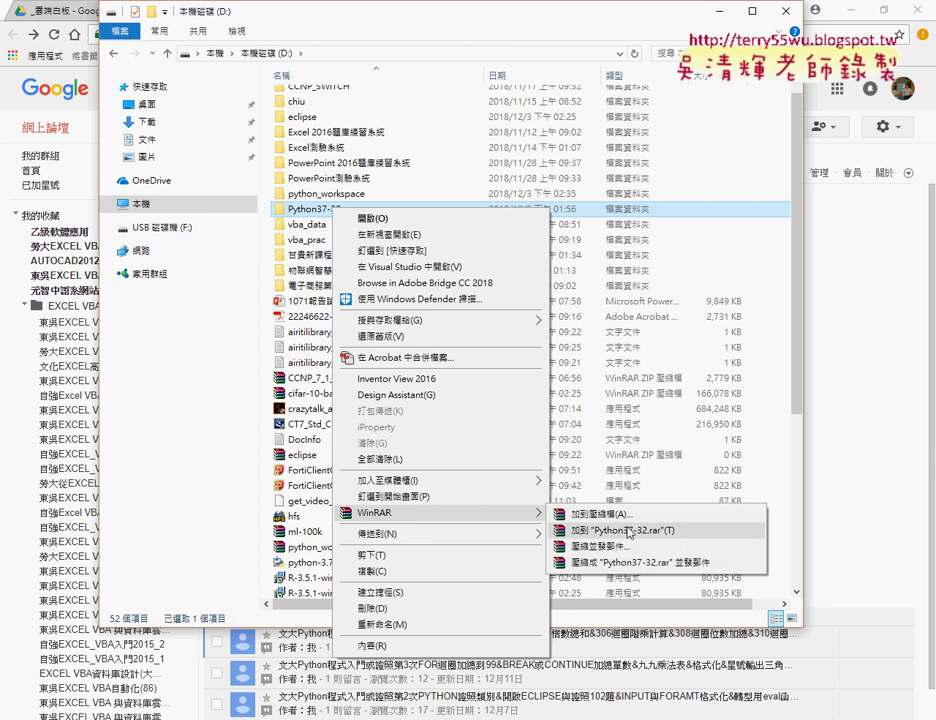
click(634, 521)
click(420, 343)
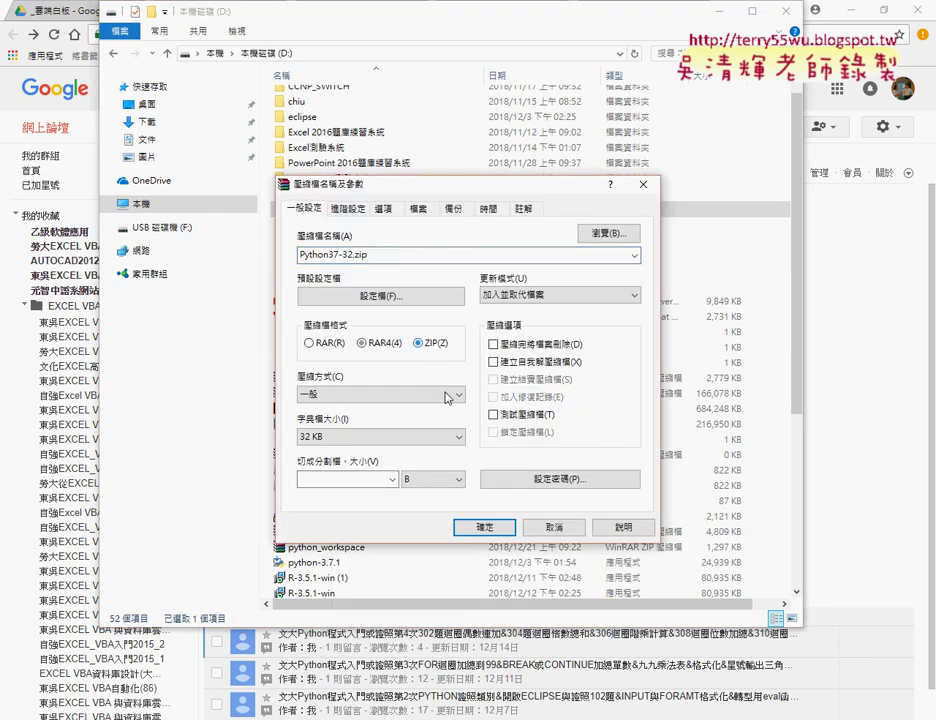
click(488, 533)
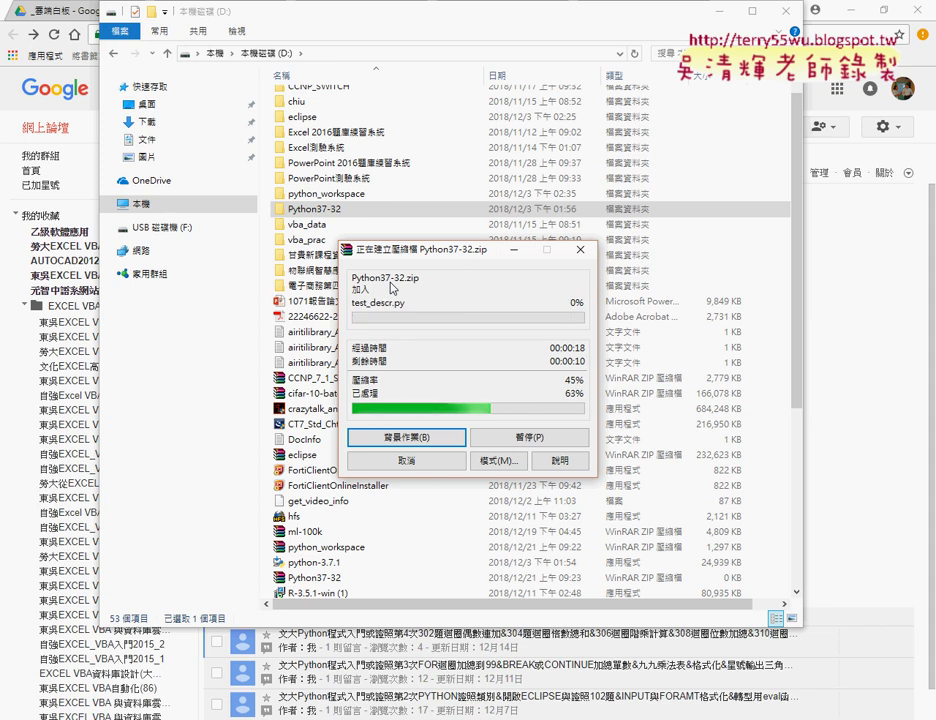
click(515, 255)
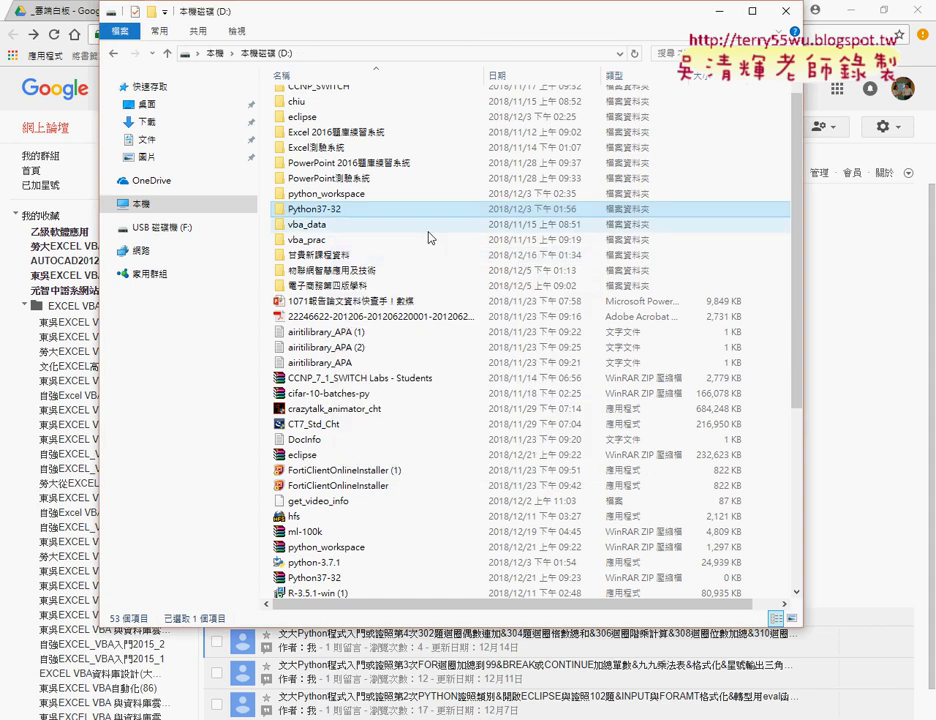
Step: Launch eclipse.exe from D:\eclipse using the D:\python_workspace workspace
double_click(372, 117)
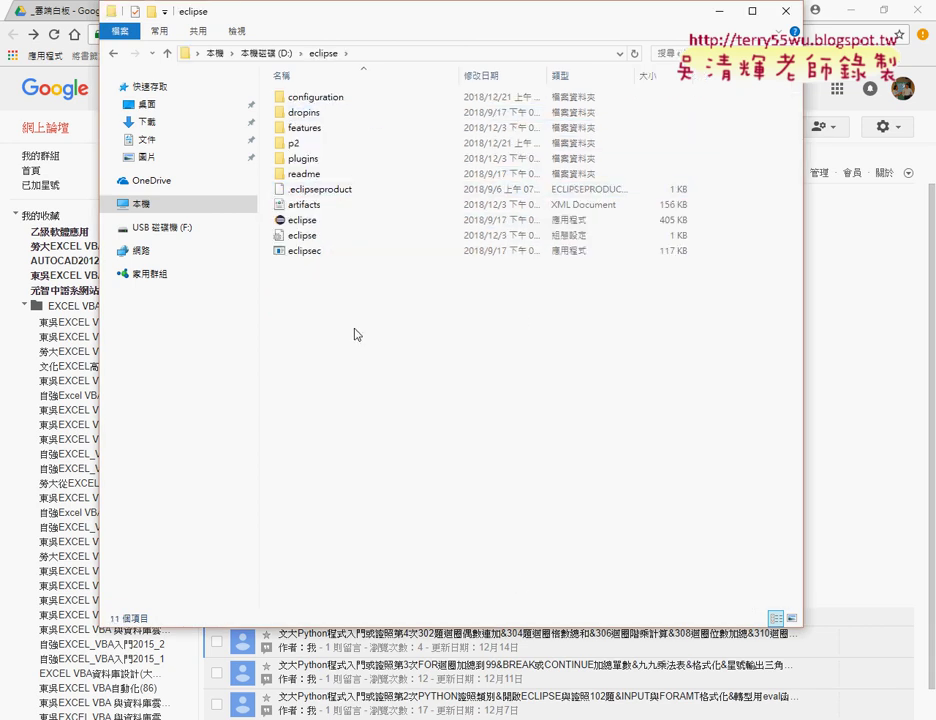
double_click(303, 220)
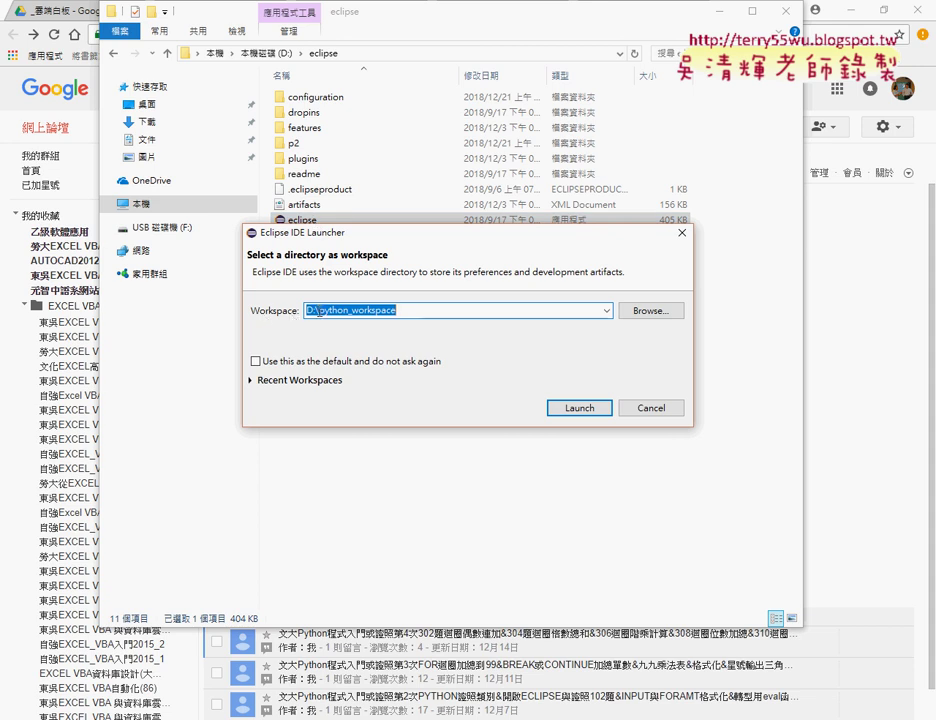
drag(319, 310, 425, 311)
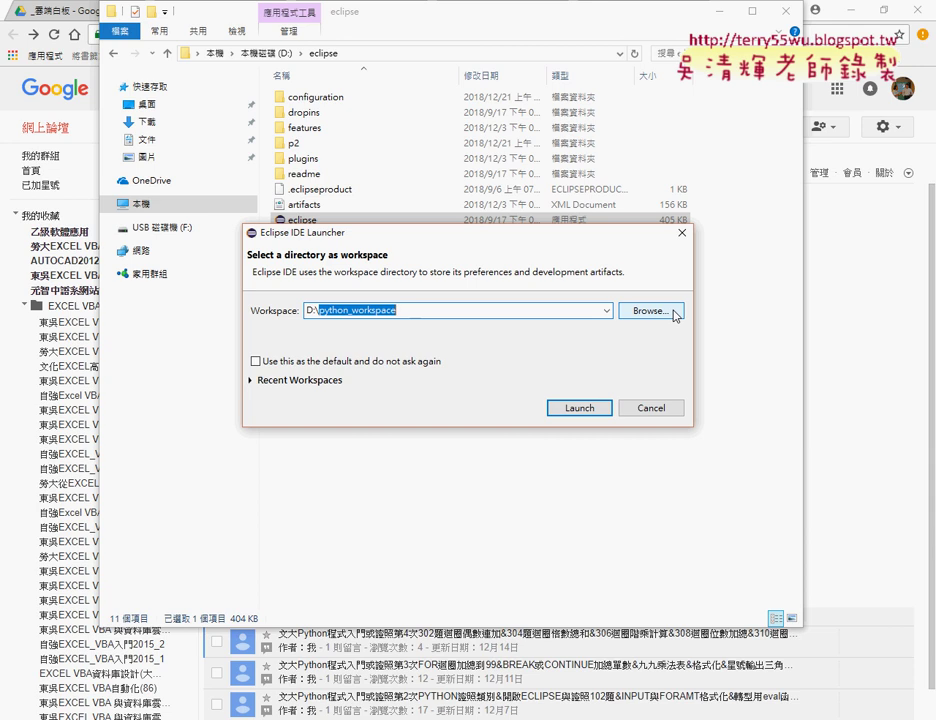
click(585, 408)
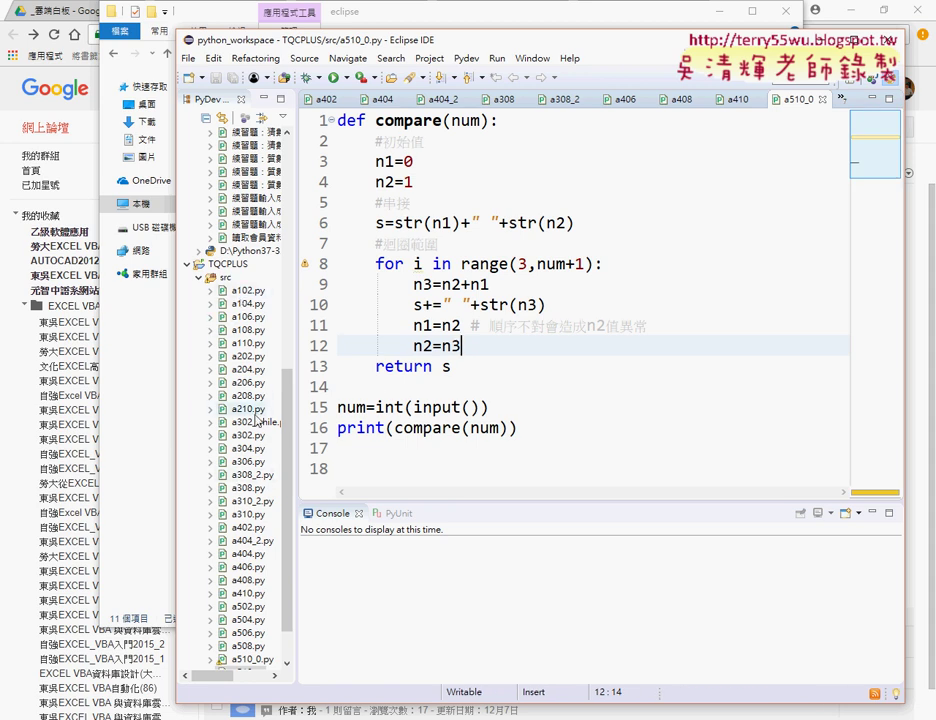
Step: Open Preferences at PyDev > Interpreters > Python Interpreter
click(533, 60)
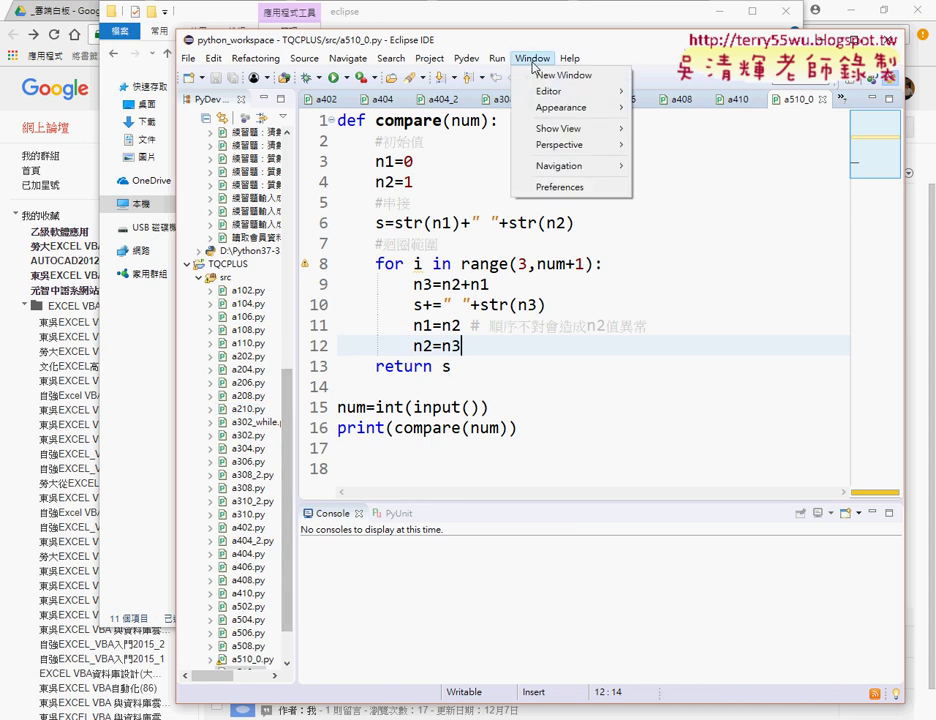
click(549, 191)
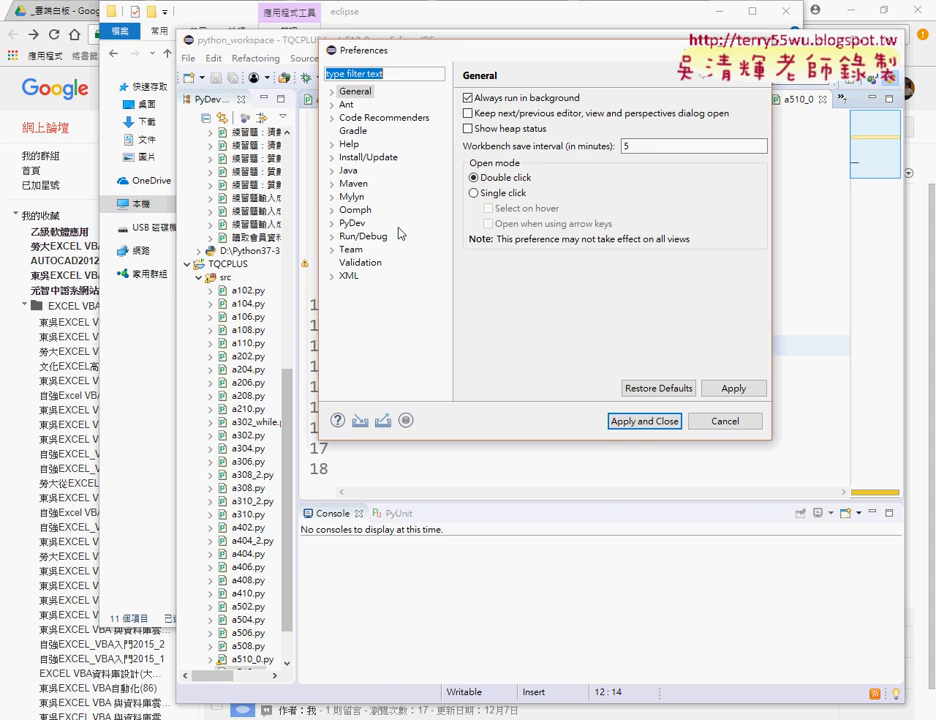
click(333, 223)
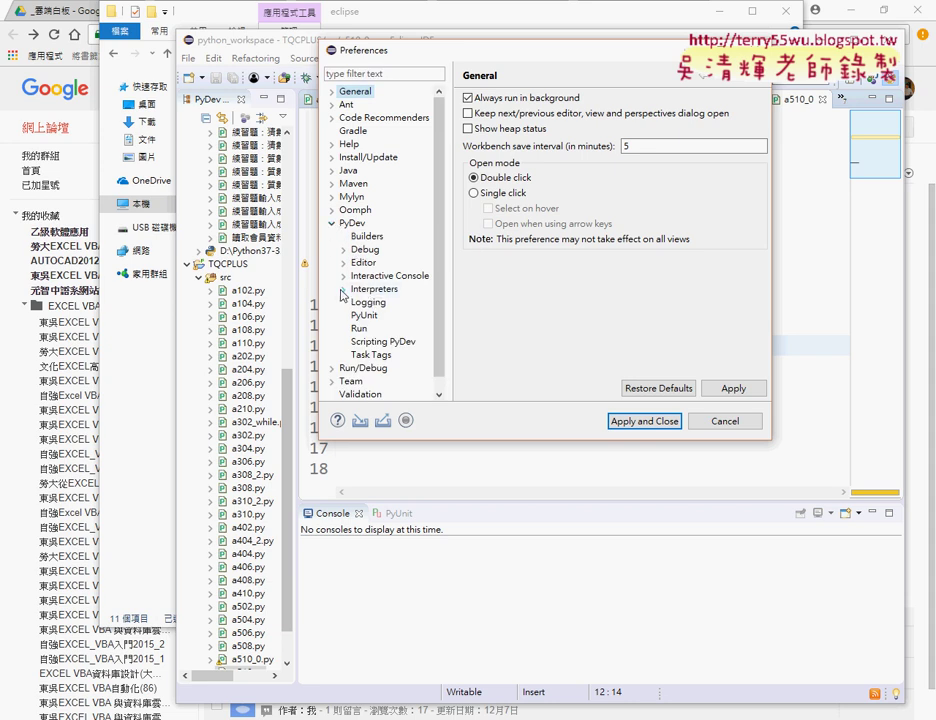
click(342, 291)
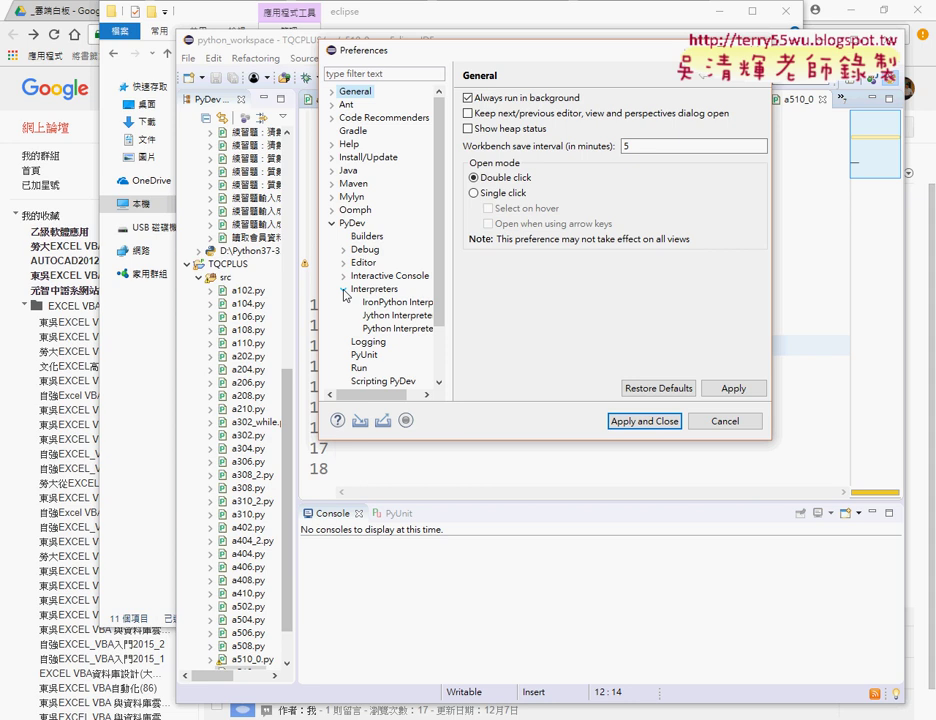
click(406, 330)
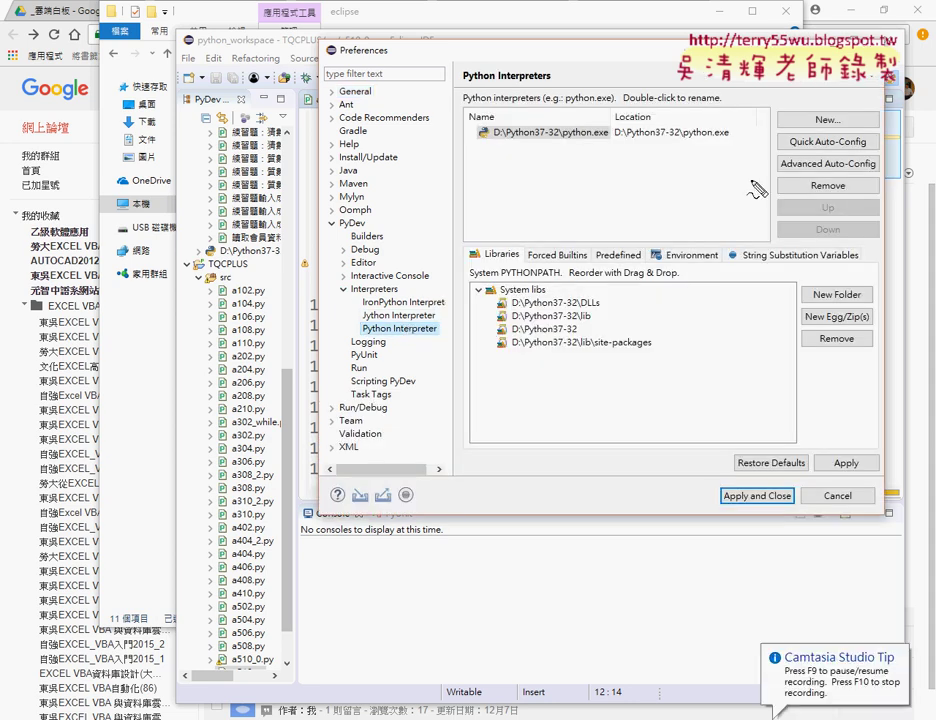
Step: Mark the configured python.exe interpreter and its location, then remove it
drag(600, 118, 578, 168)
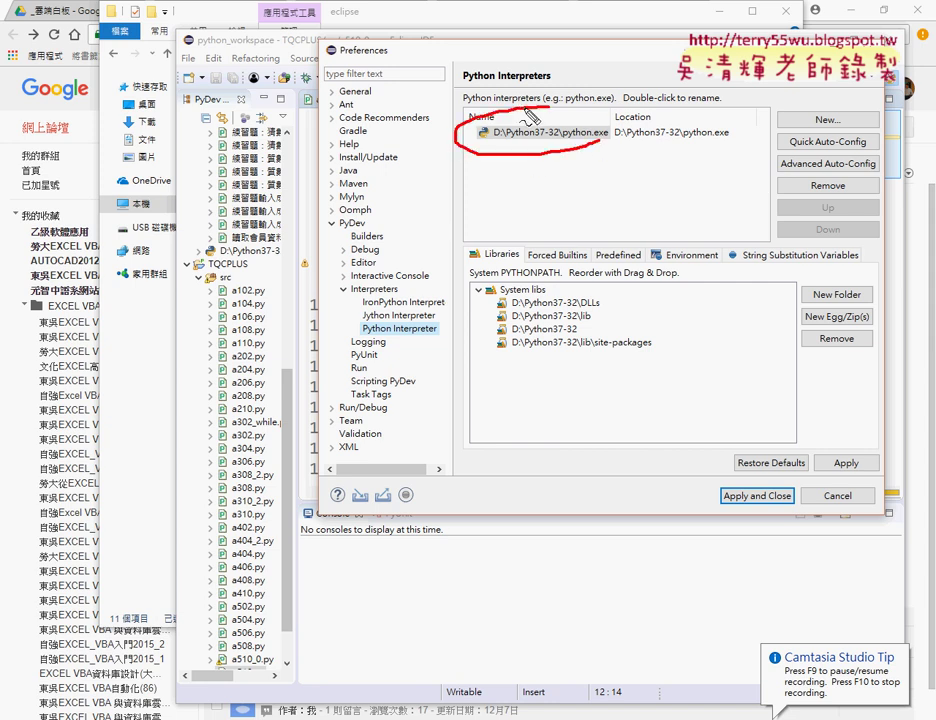
drag(700, 108, 720, 162)
drag(830, 90, 828, 140)
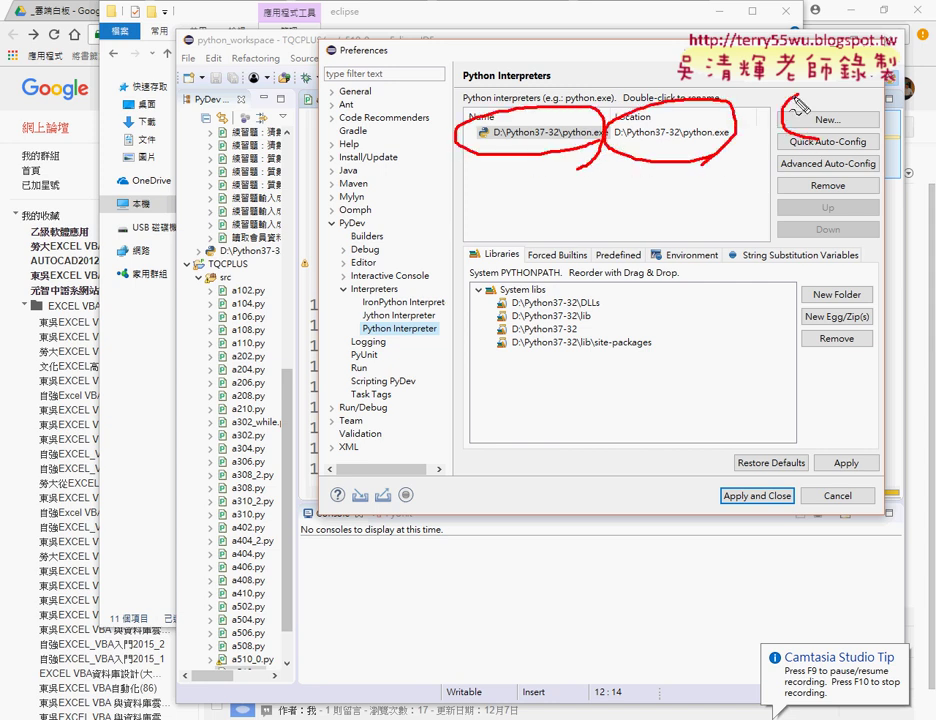
key(Escape)
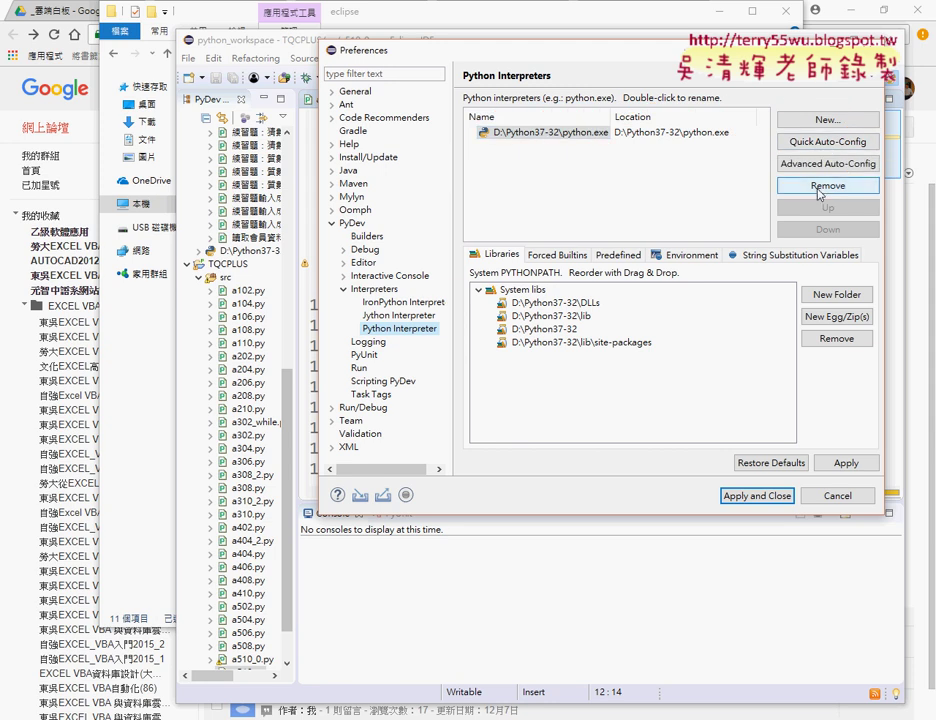
click(818, 189)
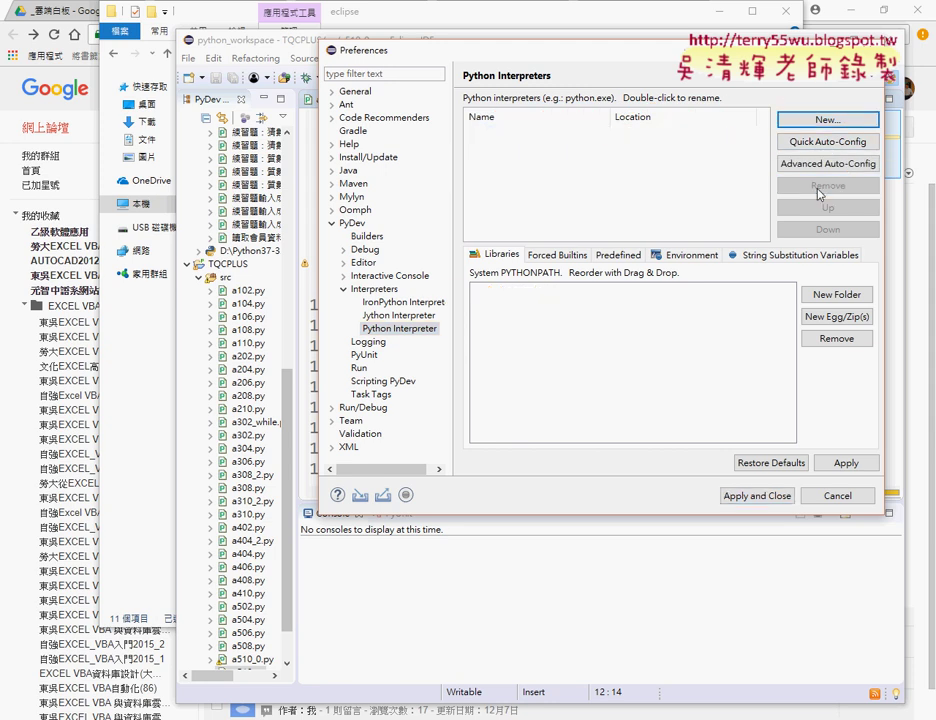
Step: Add a new Python interpreter using D:\Python37-32\python.exe as the executable
click(798, 121)
click(770, 249)
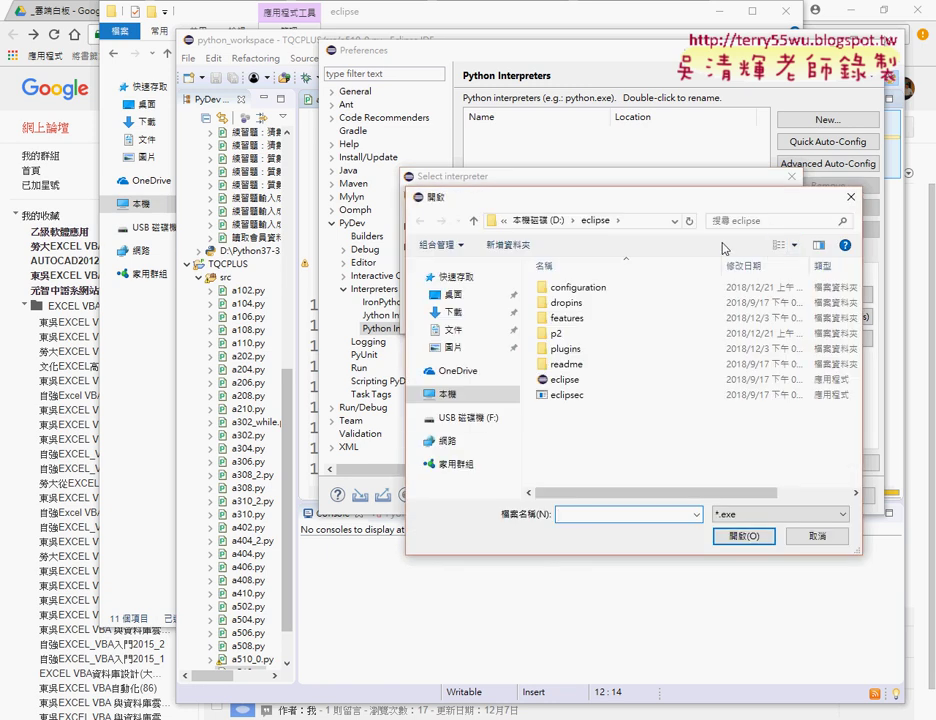
click(545, 220)
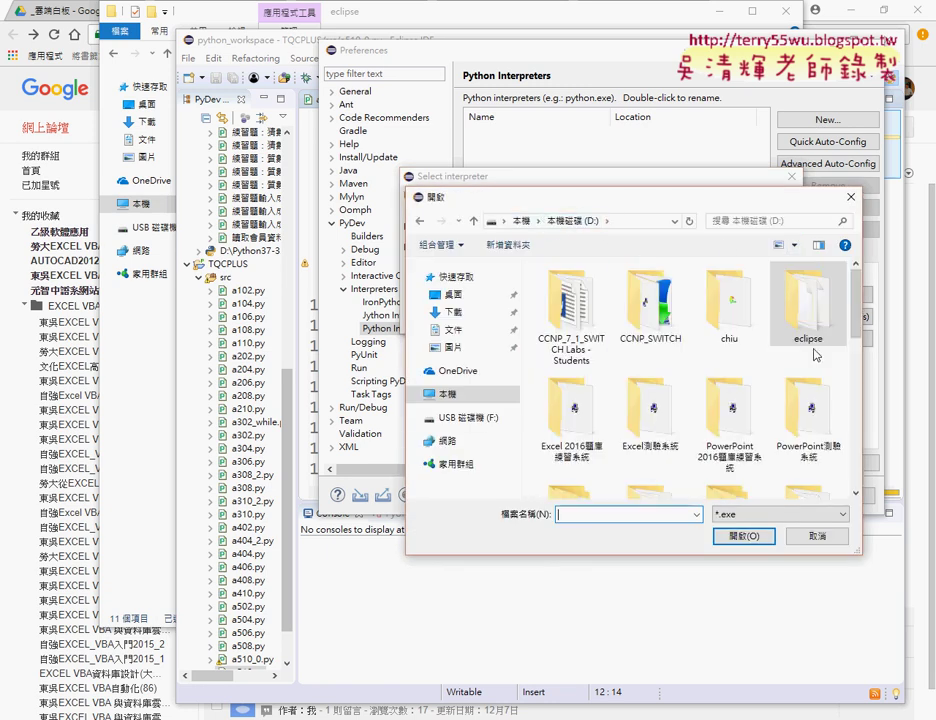
scroll(760, 320, down, 2)
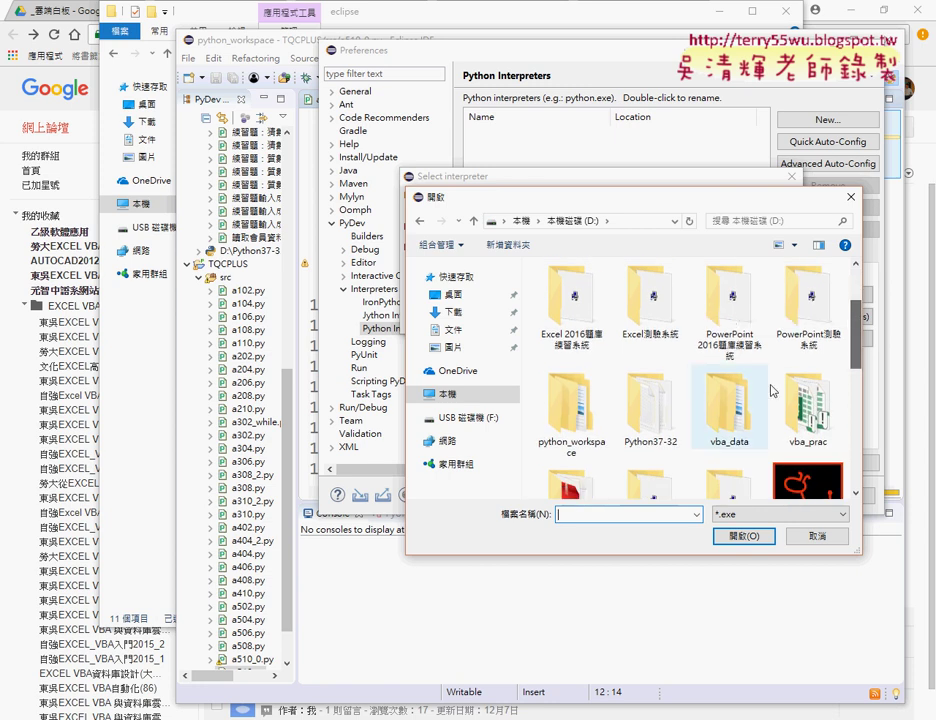
double_click(668, 407)
click(568, 411)
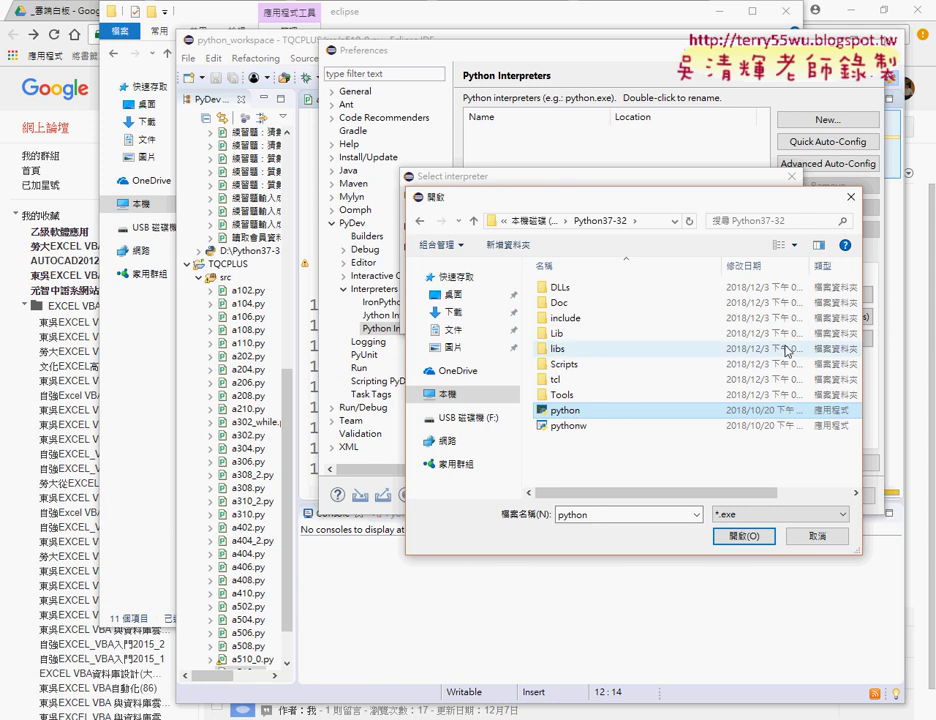
click(741, 536)
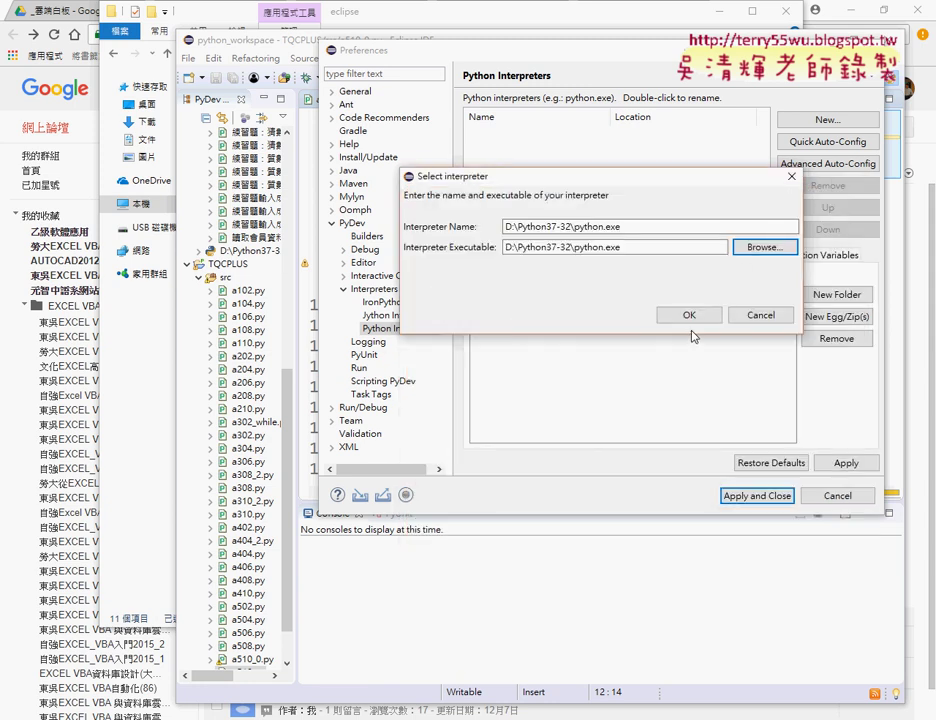
key(Return)
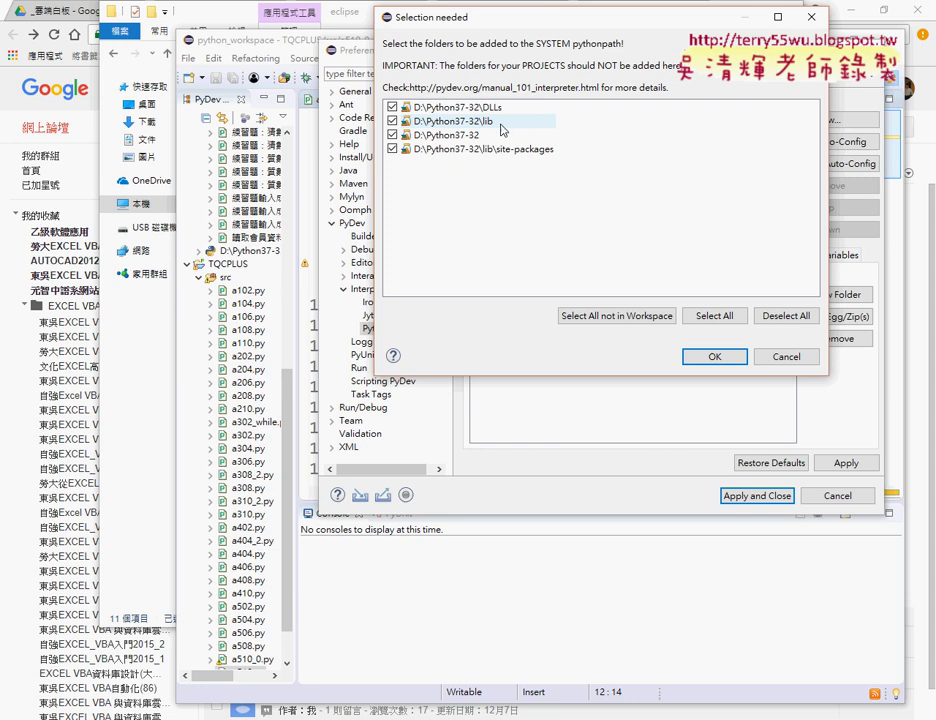
Step: Accept the DLLs, lib, Python37-32 and site-packages folders, then apply and close Preferences
click(519, 154)
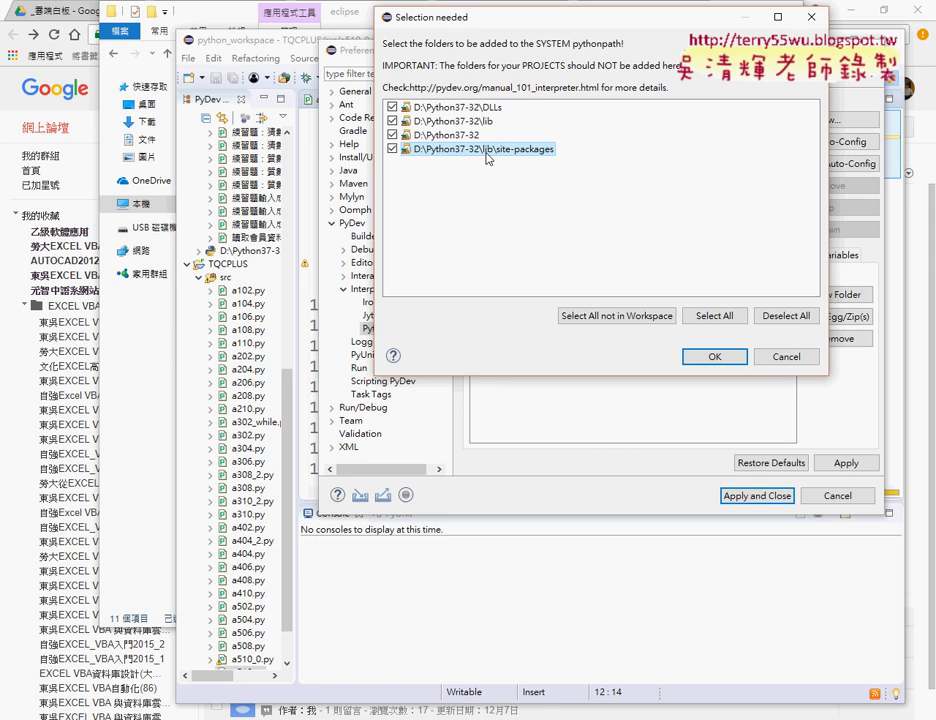
click(712, 356)
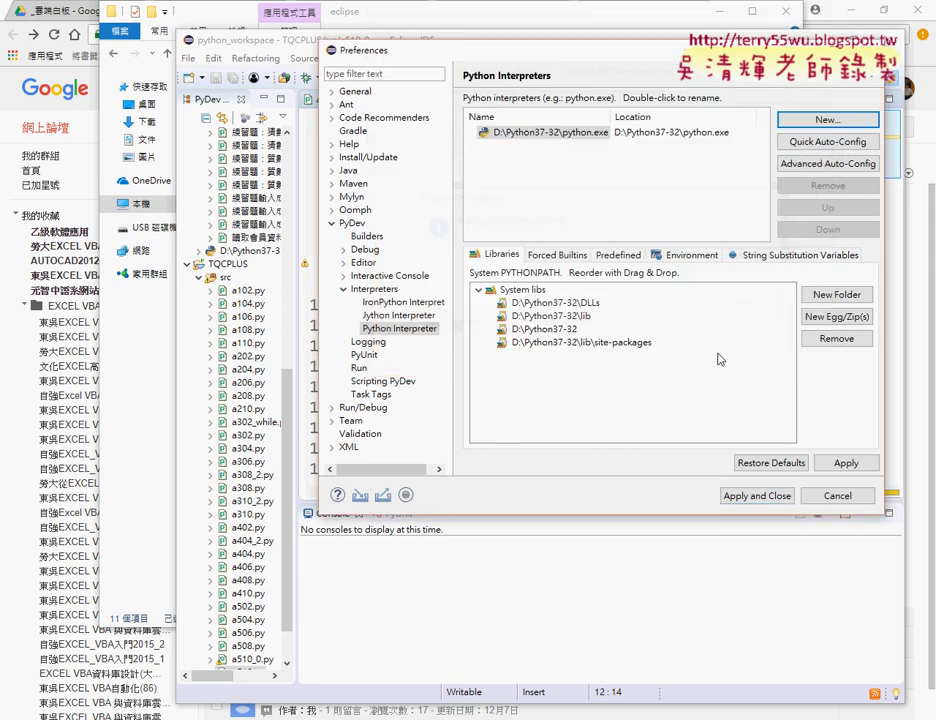
click(757, 496)
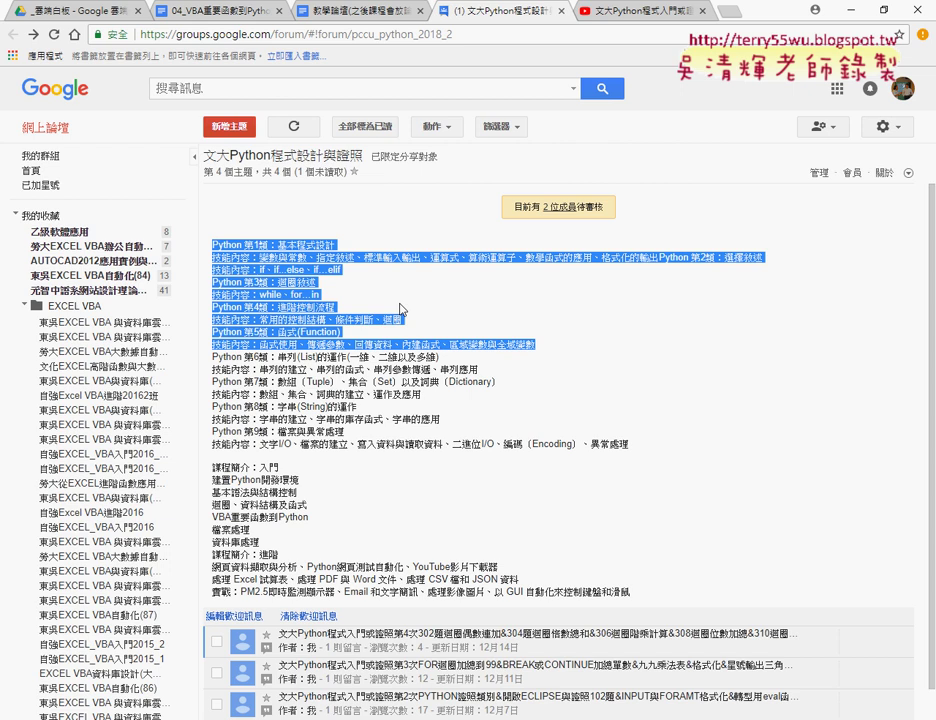
click(400, 310)
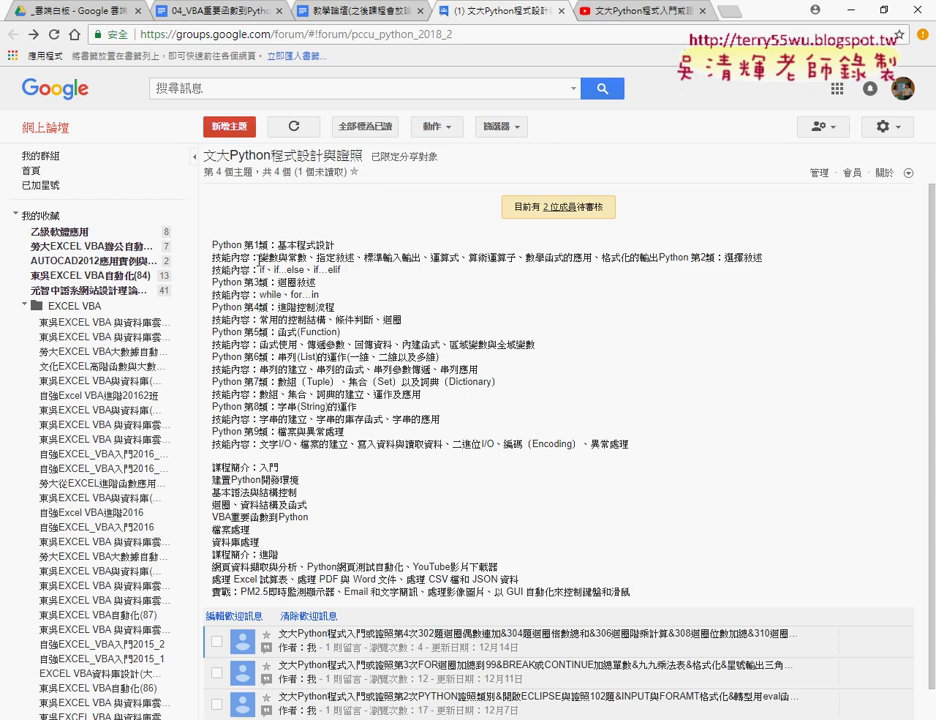
Step: Highlight 變數與常數, 運算式、算術運算子、數學函式的應用, 格式化的輸出 and 選擇敘述 in the first skills line
drag(258, 258, 306, 258)
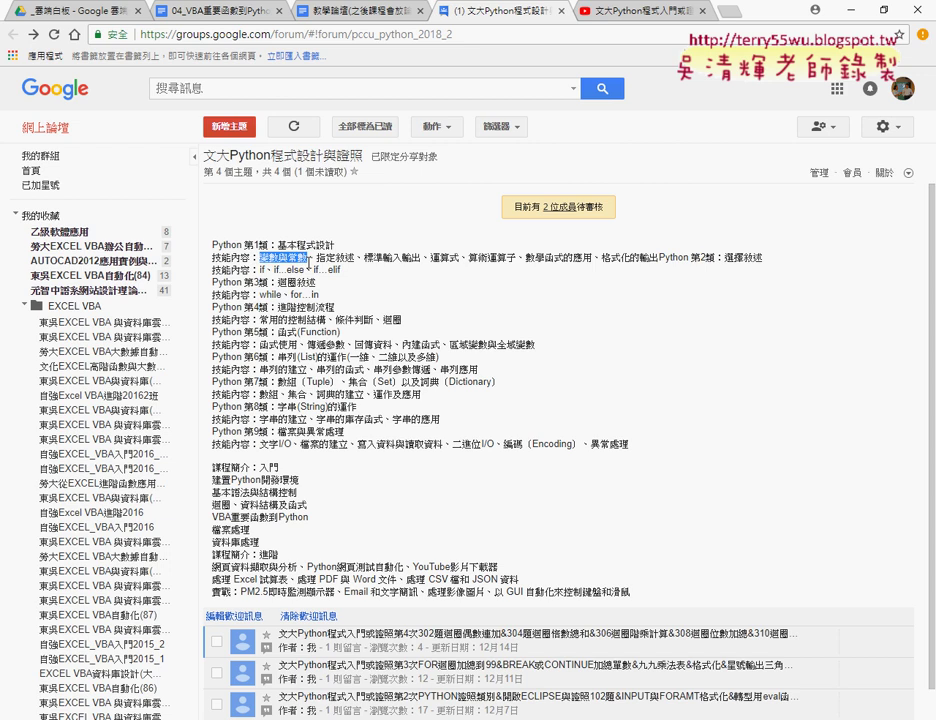
mouse_move(306, 258)
mouse_down()
mouse_move(267, 258)
mouse_move(280, 258)
mouse_up()
mouse_move(431, 257)
mouse_down()
mouse_move(461, 270)
mouse_move(519, 255)
mouse_move(591, 260)
mouse_up()
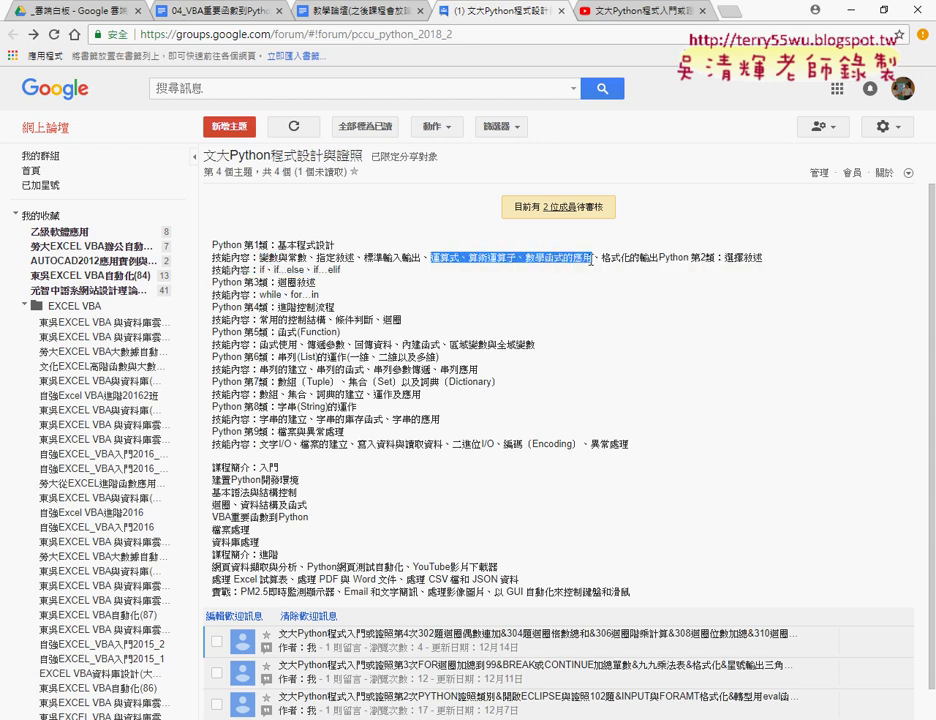
click(600, 260)
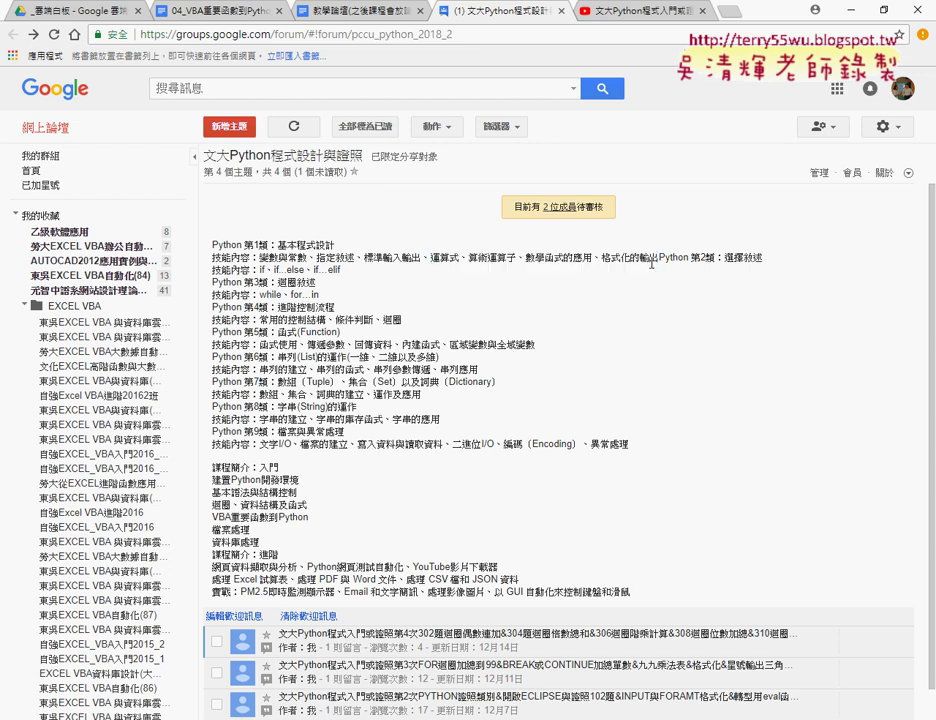
drag(600, 260, 658, 258)
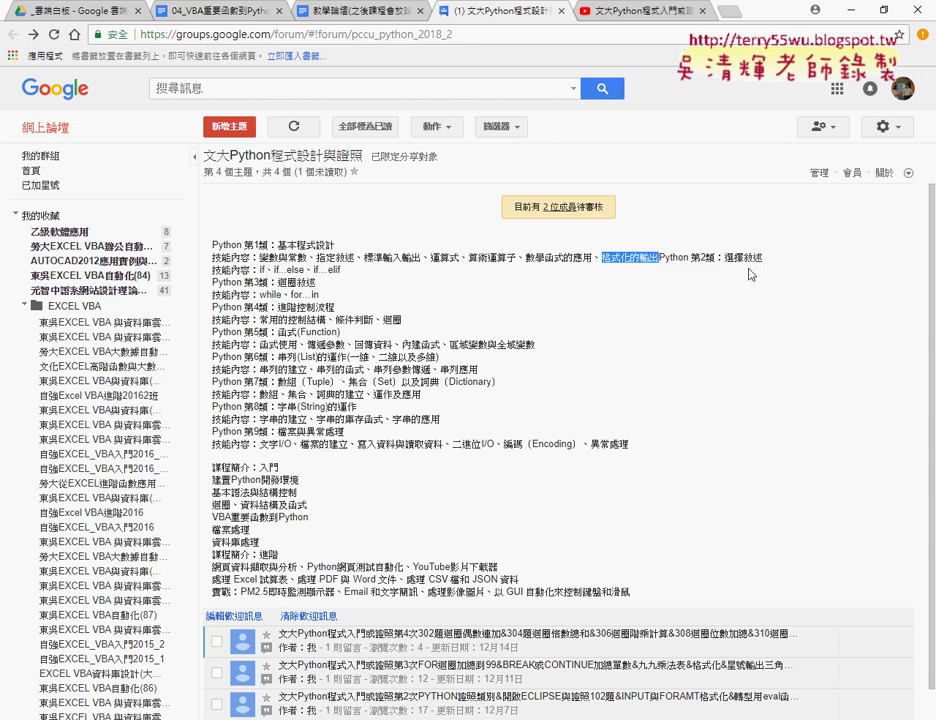
drag(725, 258, 765, 262)
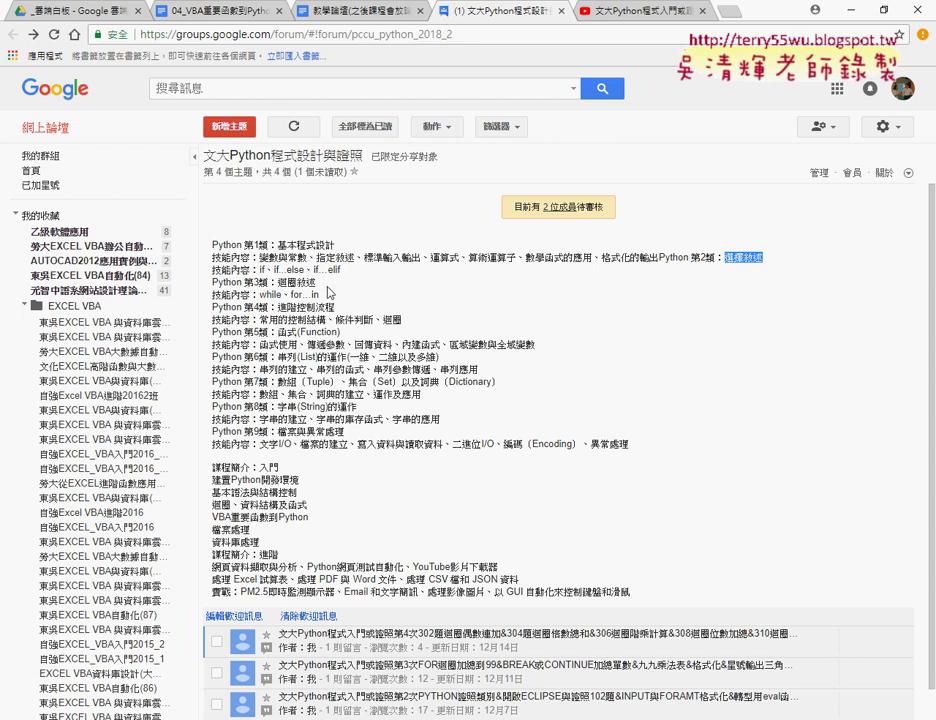
Step: Highlight 迴圈敘述, the Python 第5類：函式(Function) line and the Python 第6類：串列(List) line
mouse_move(278, 282)
mouse_down()
mouse_move(316, 282)
mouse_move(279, 308)
mouse_up()
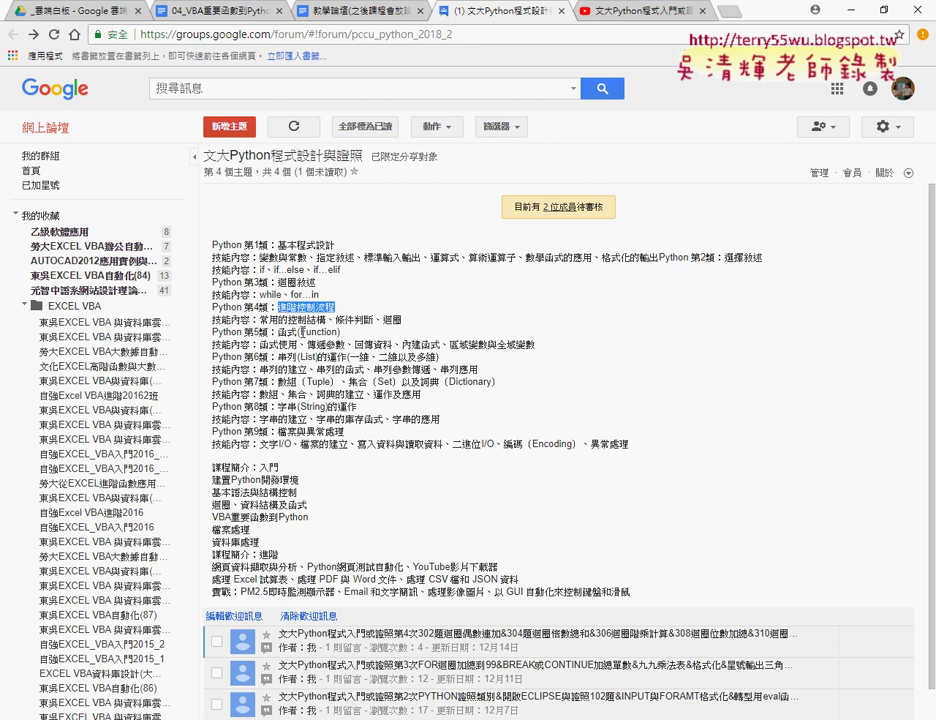
drag(341, 331, 212, 331)
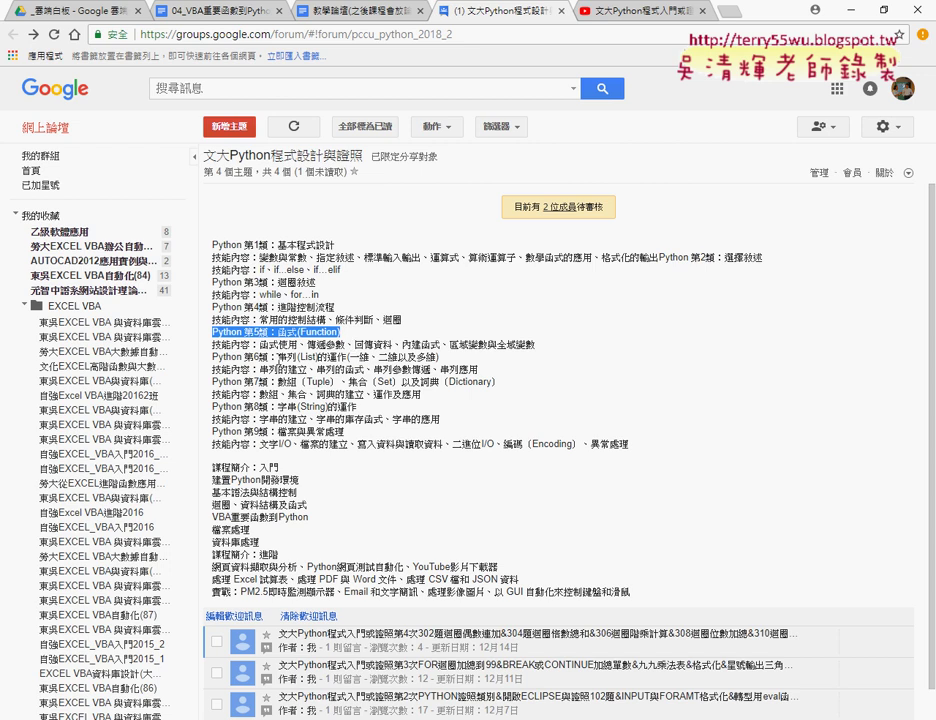
drag(250, 356, 318, 356)
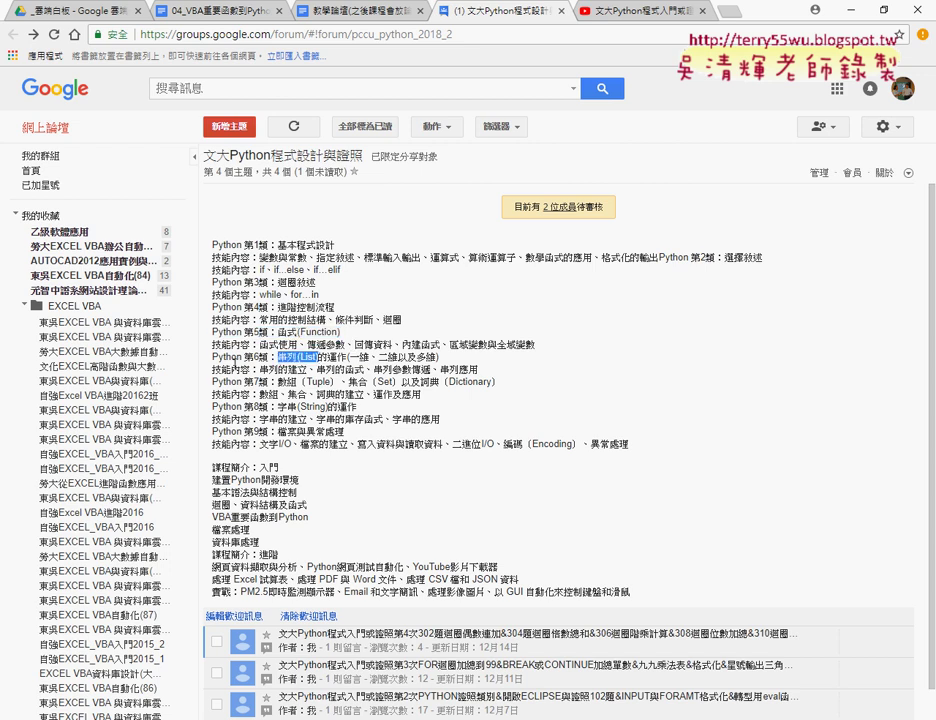
drag(213, 356, 318, 357)
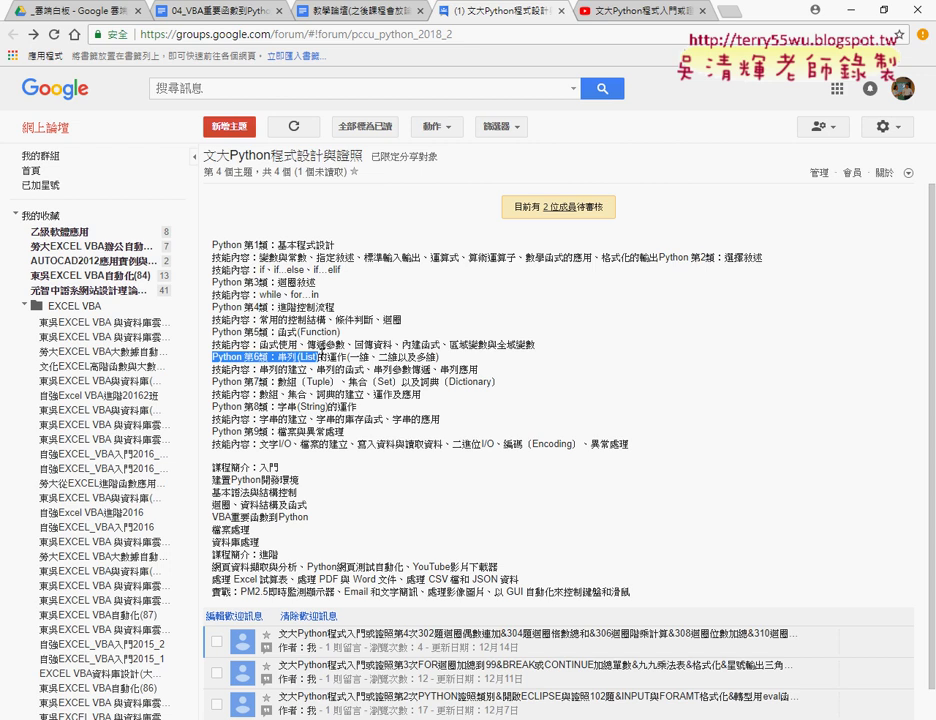
click(107, 9)
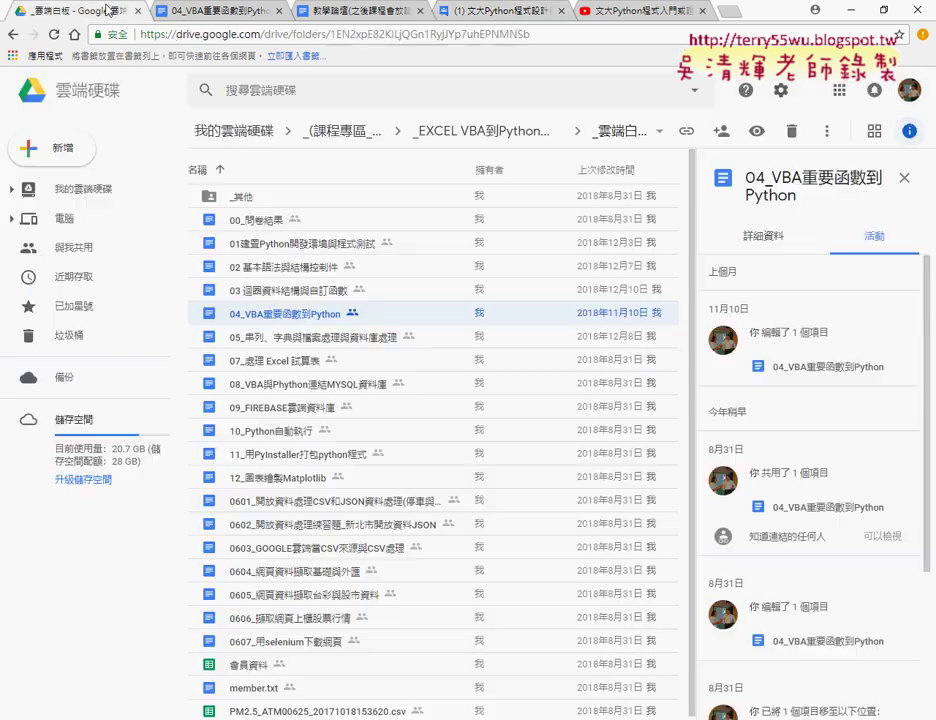
Step: Open the 04_VBA重要函數到Python document from the Drive course folder and scroll through it
click(293, 343)
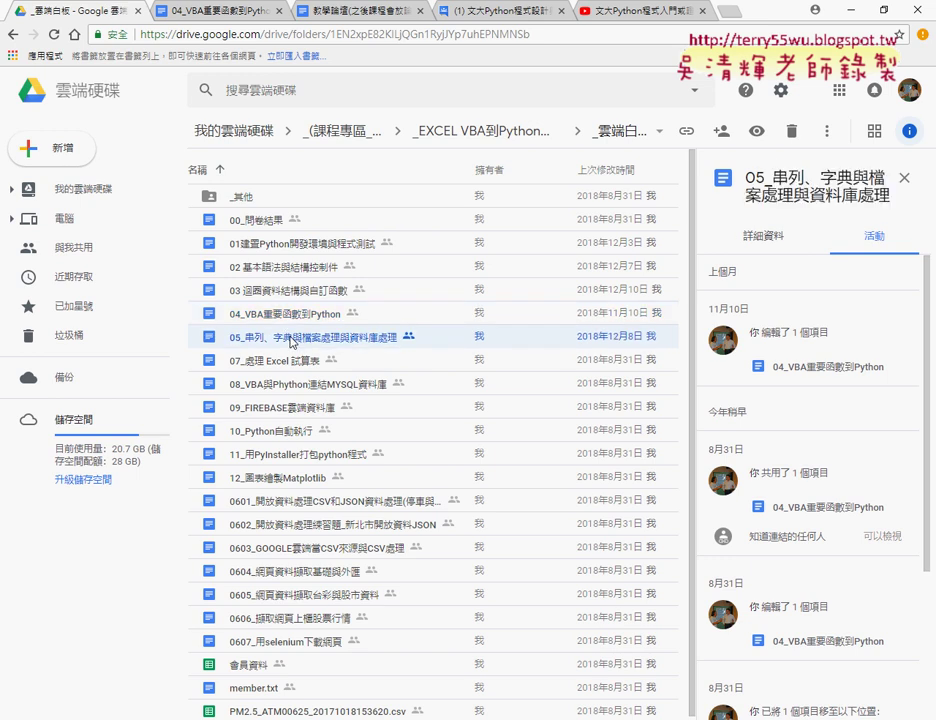
click(285, 314)
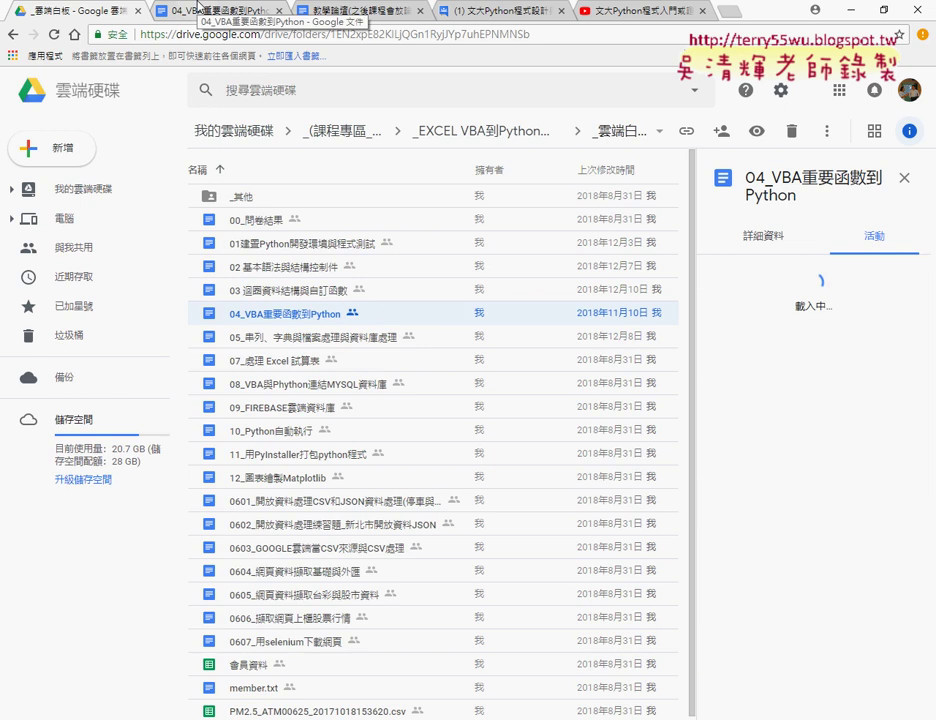
click(197, 8)
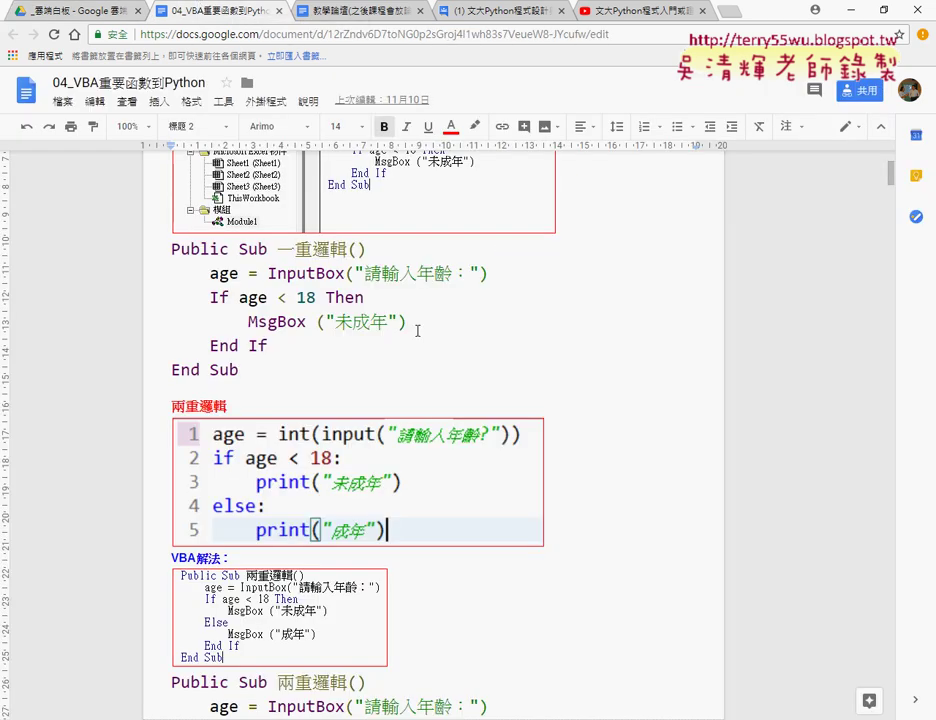
scroll(418, 331, up, 2)
scroll(417, 330, up, 1)
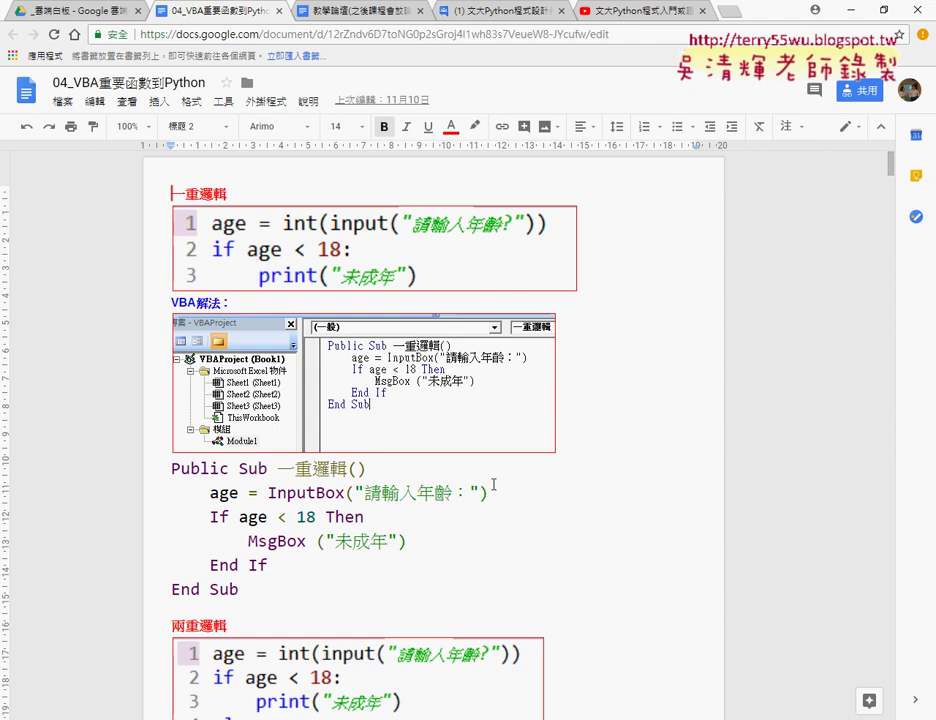
scroll(488, 484, down, 3)
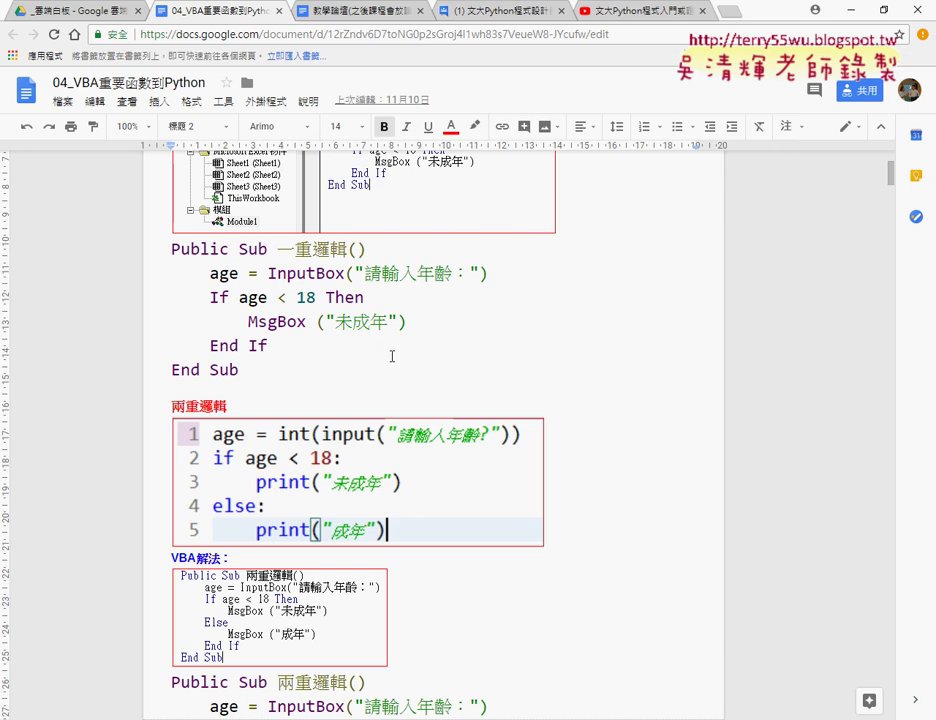
scroll(381, 354, down, 2)
scroll(392, 356, down, 1)
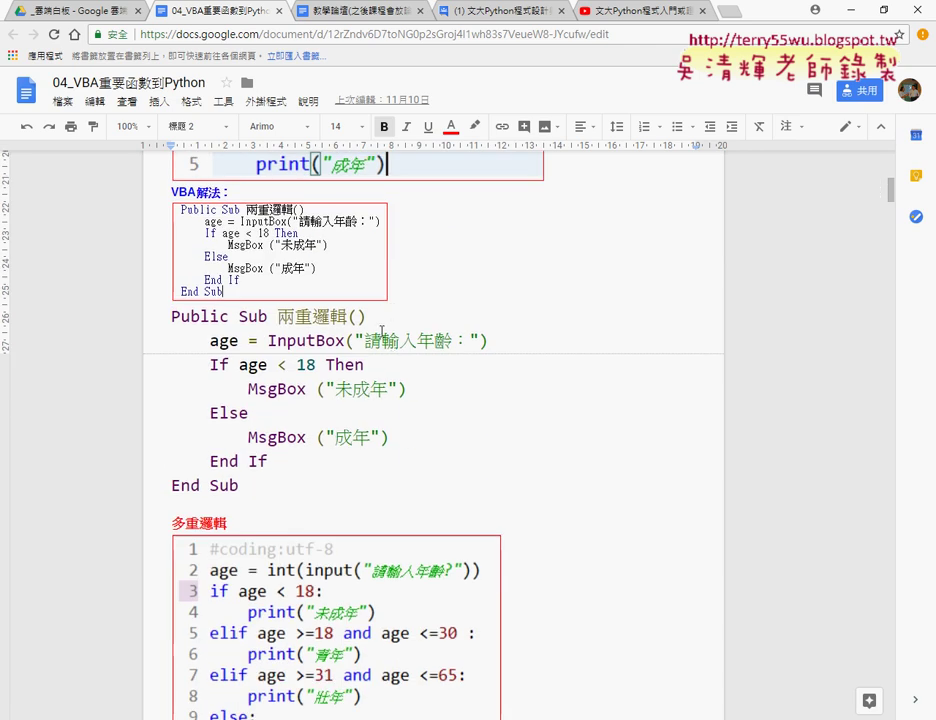
scroll(381, 330, up, 3)
scroll(381, 330, down, 3)
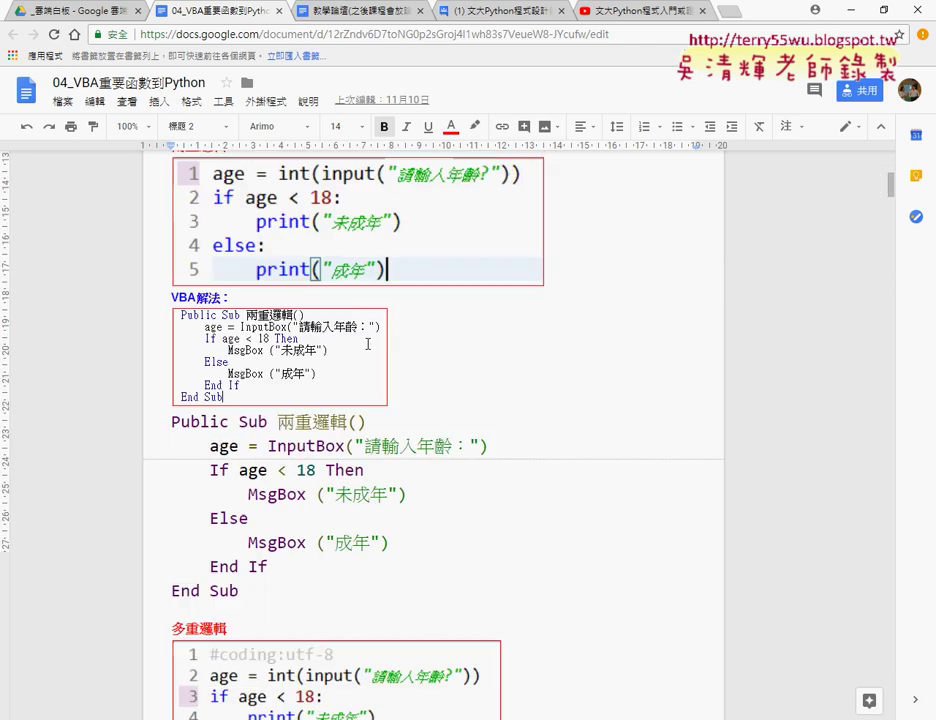
scroll(378, 340, down, 2)
Step: Bring the 多重邏輯 Python age code and its VBA solution into view
click(538, 386)
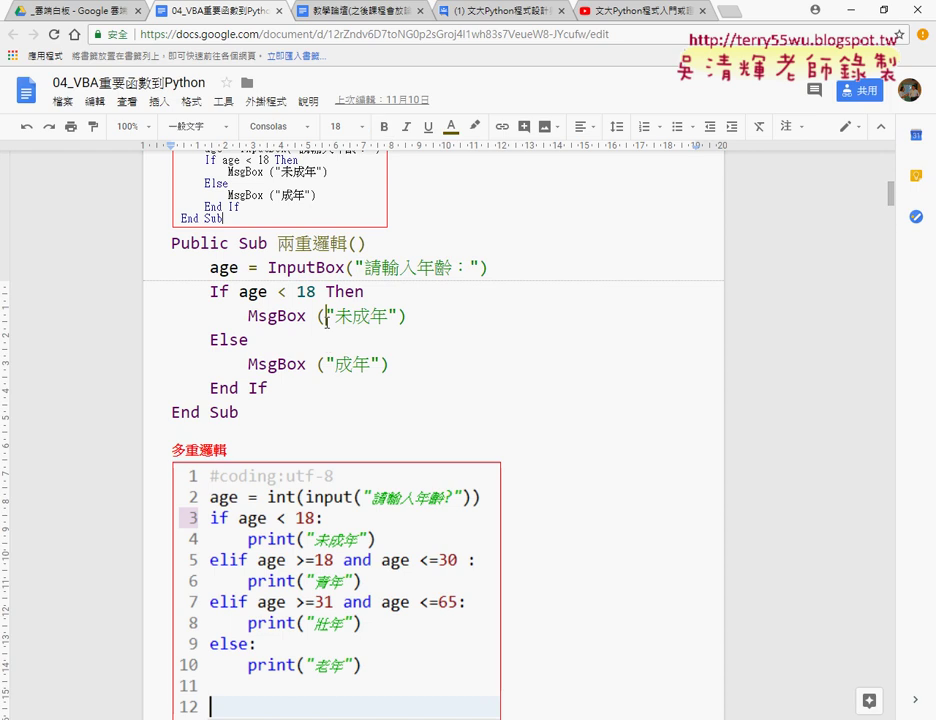
scroll(536, 381, down, 2)
scroll(480, 383, down, 1)
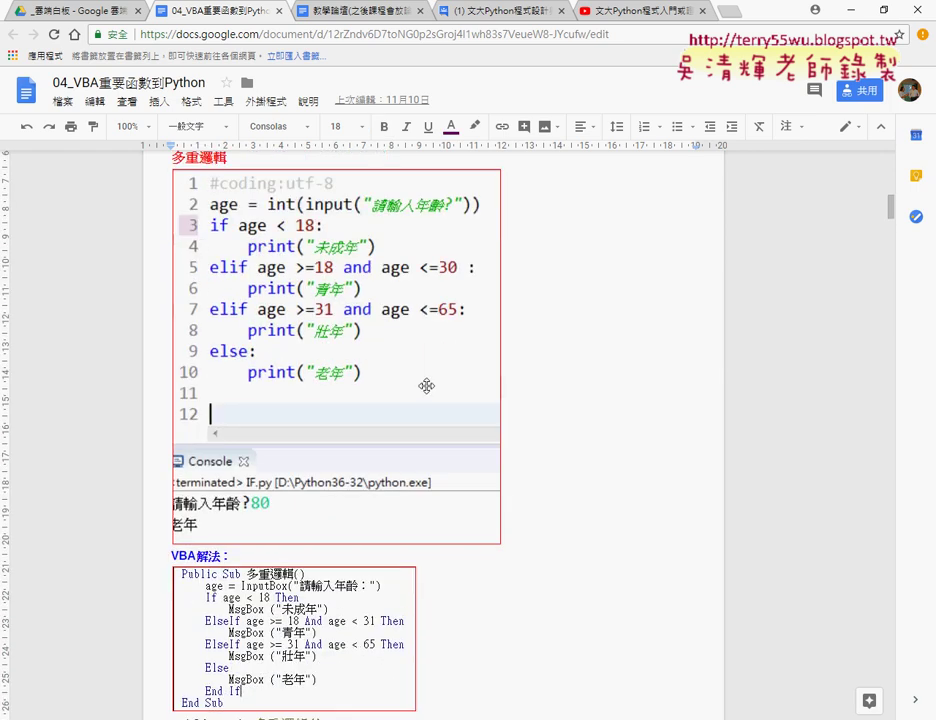
scroll(375, 395, up, 1)
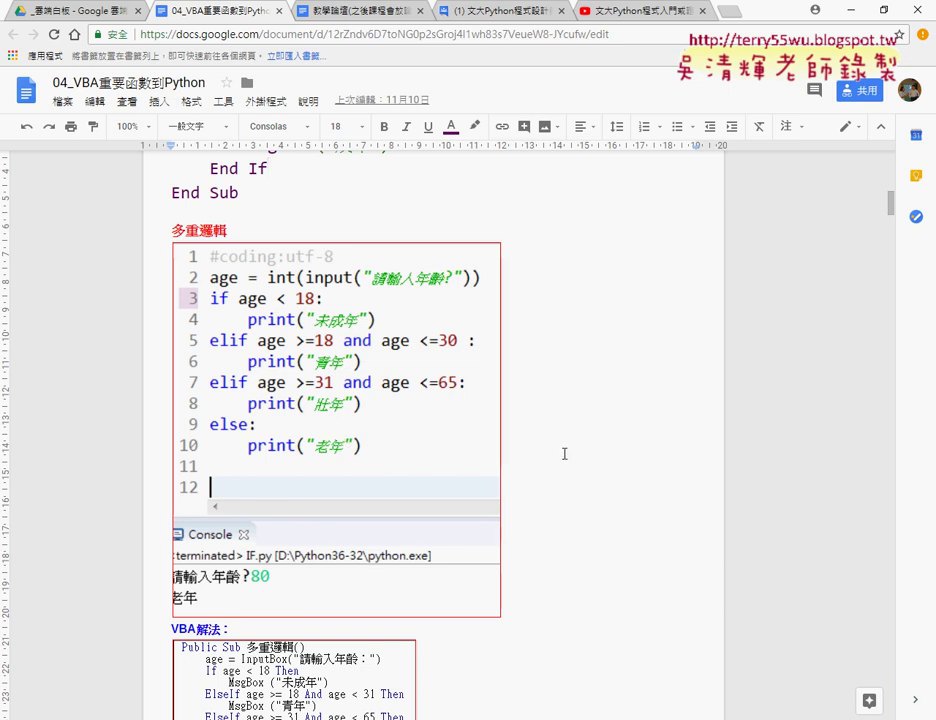
click(359, 361)
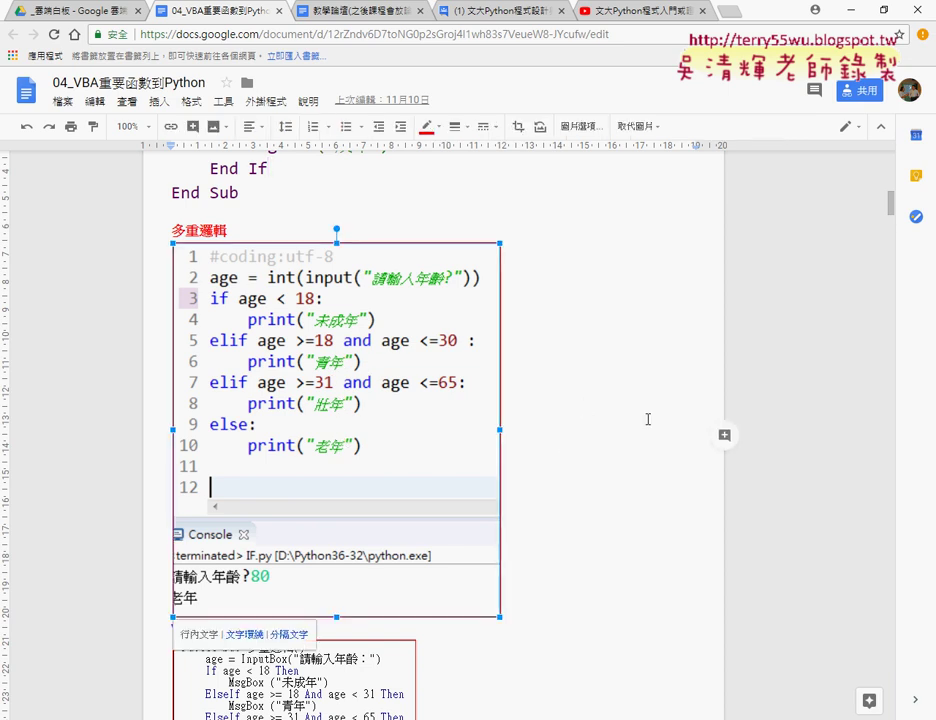
scroll(648, 419, down, 3)
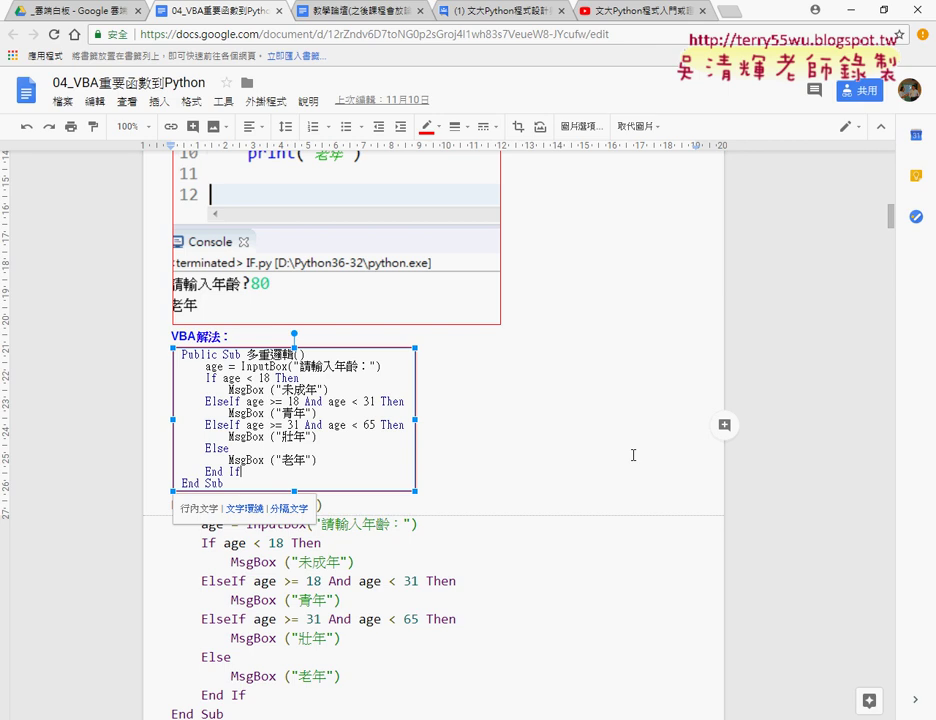
scroll(633, 455, up, 2)
scroll(633, 455, up, 1)
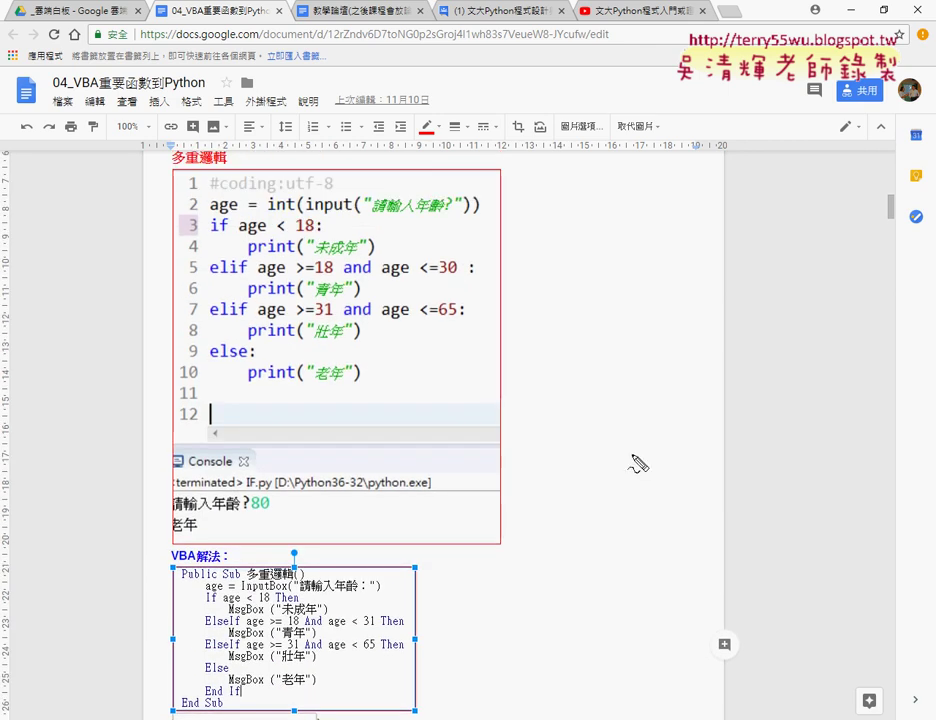
Step: Underline matching keywords: input vs InputBox, print vs MsgBox, the If line and colon
drag(306, 213, 358, 213)
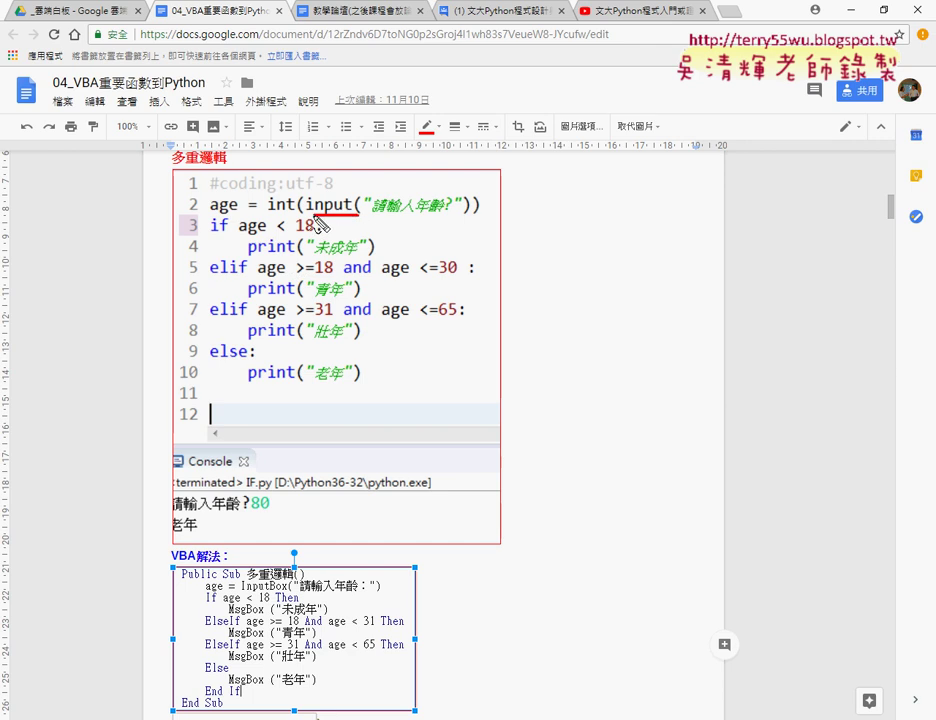
drag(292, 592, 271, 592)
drag(296, 300, 248, 300)
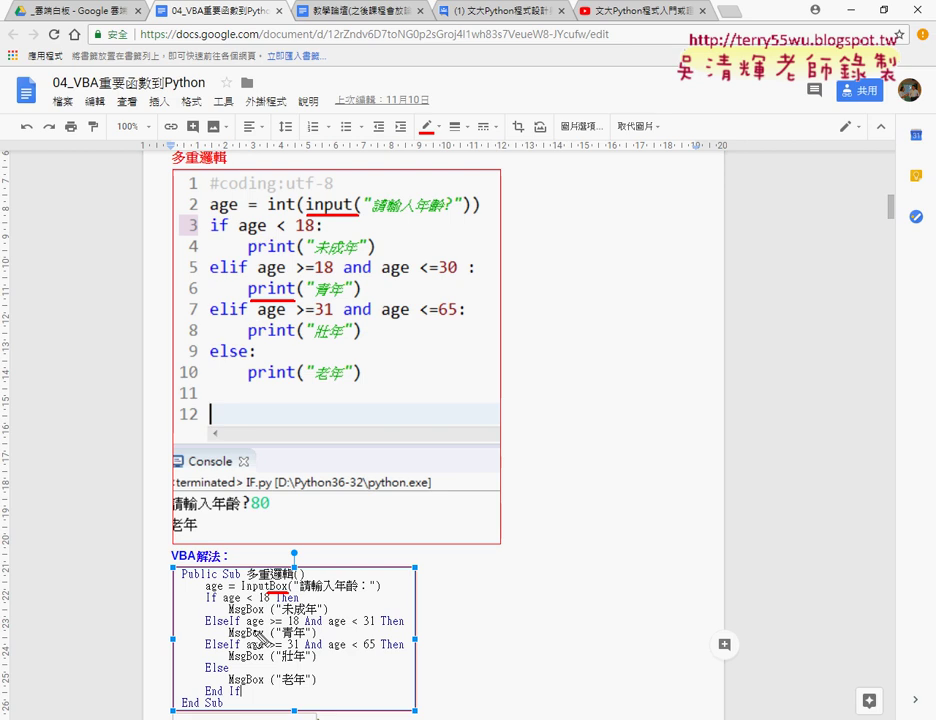
drag(266, 618, 230, 618)
drag(212, 604, 207, 610)
drag(313, 236, 322, 234)
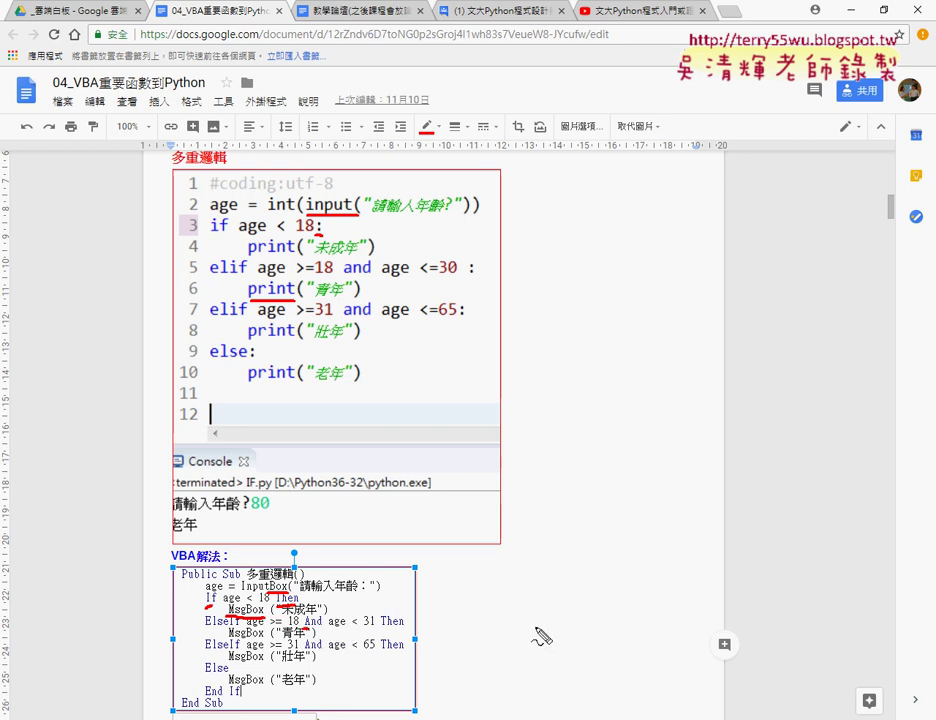
Step: Circle the Python if/elif code pointing to the VBA, clear annotations, and go to blank workbook 活頁簿1
mouse_move(413, 443)
mouse_down()
mouse_move(183, 233)
mouse_move(522, 234)
mouse_move(416, 441)
mouse_up()
mouse_move(533, 378)
mouse_down()
mouse_move(478, 614)
mouse_move(420, 628)
mouse_move(455, 638)
mouse_up()
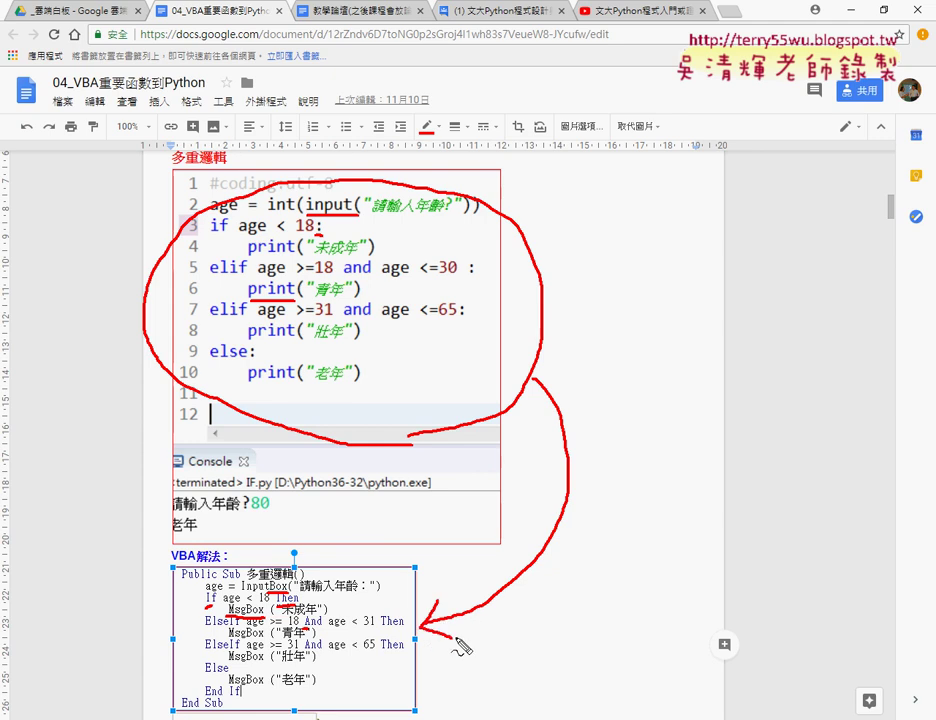
key(Escape)
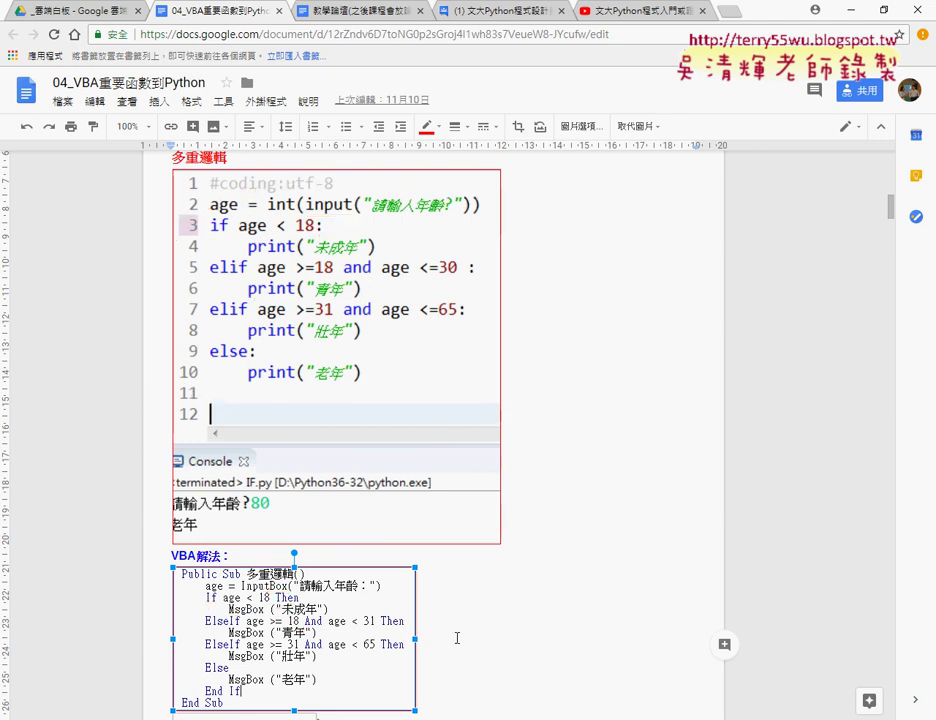
scroll(505, 455, down, 1)
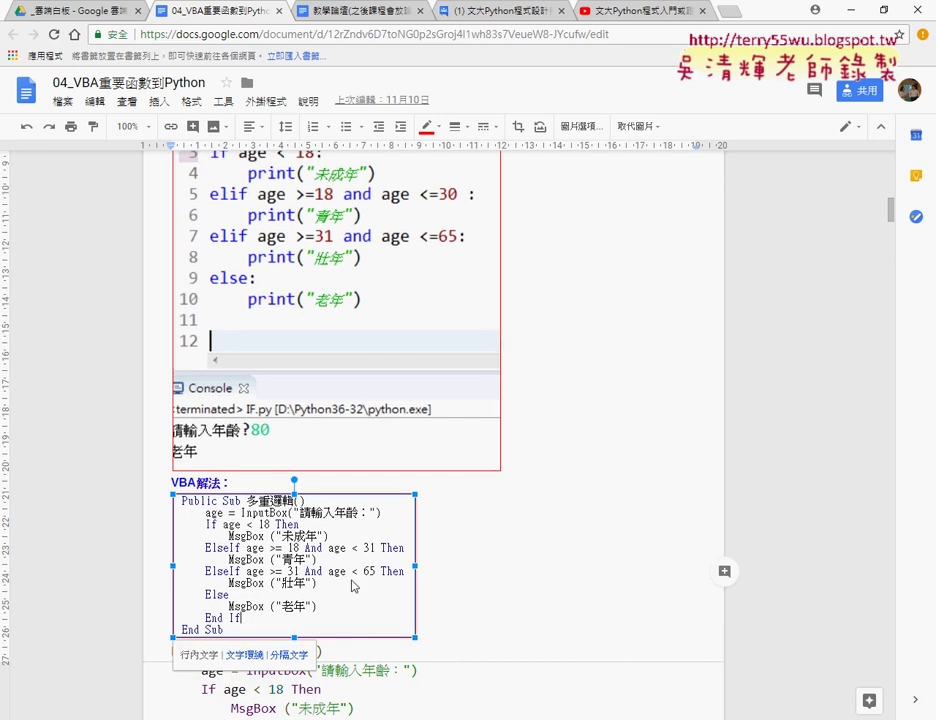
scroll(352, 585, down, 2)
click(409, 619)
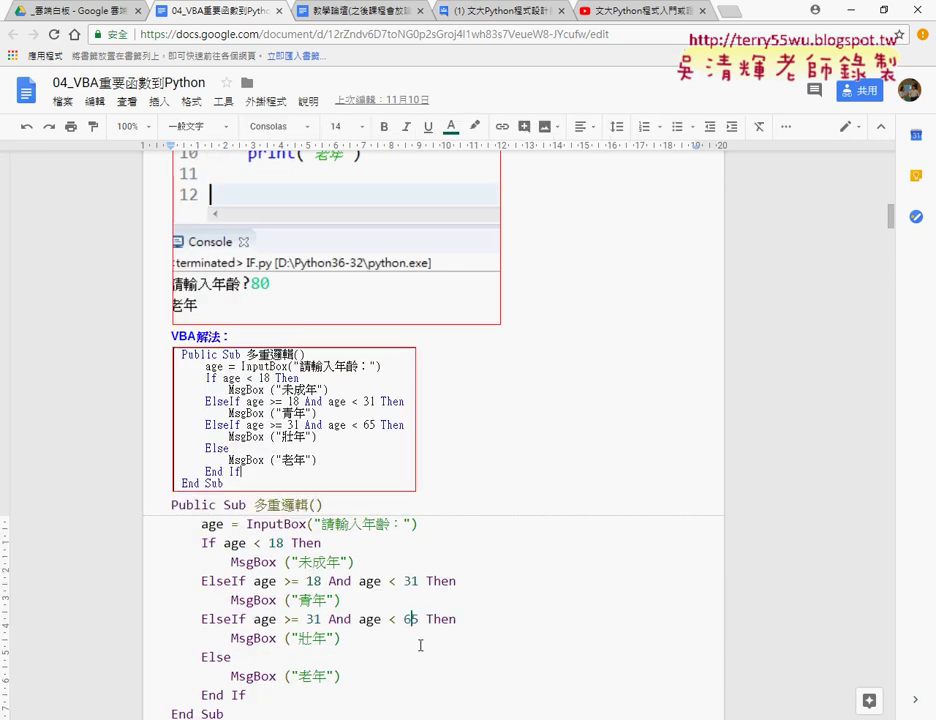
click(378, 650)
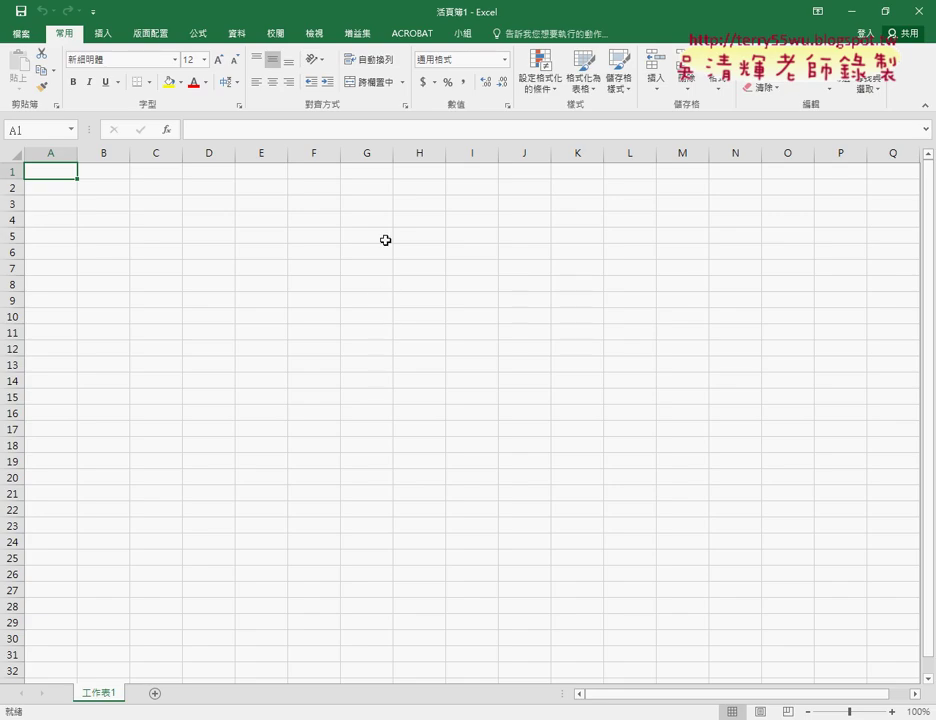
Step: Enable the 開發人員 (Developer) tab through Customize Ribbon in Excel Options
click(91, 13)
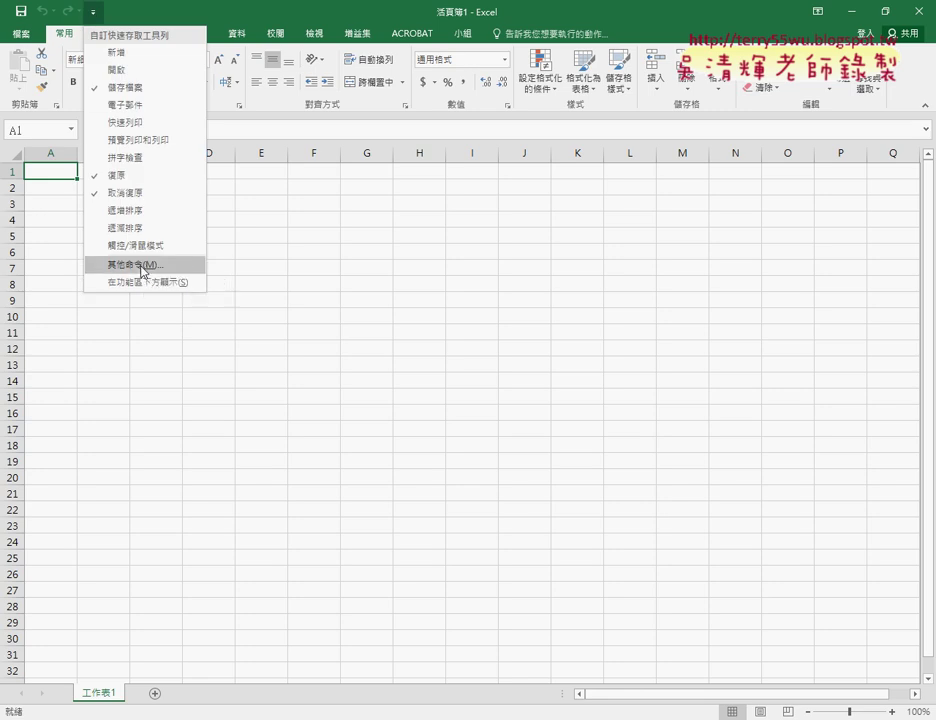
click(141, 266)
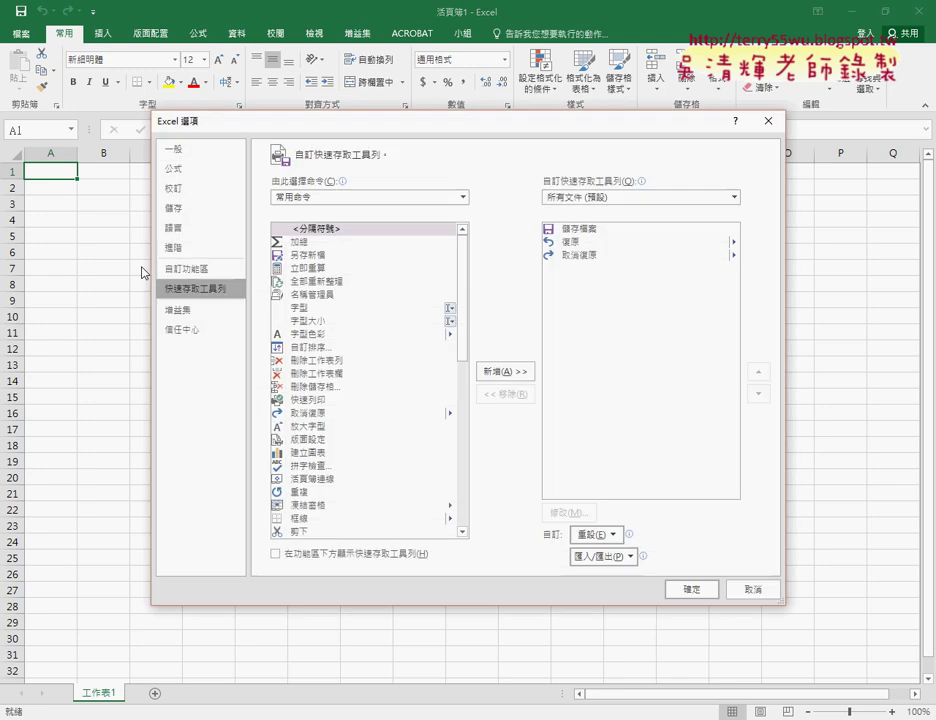
click(185, 272)
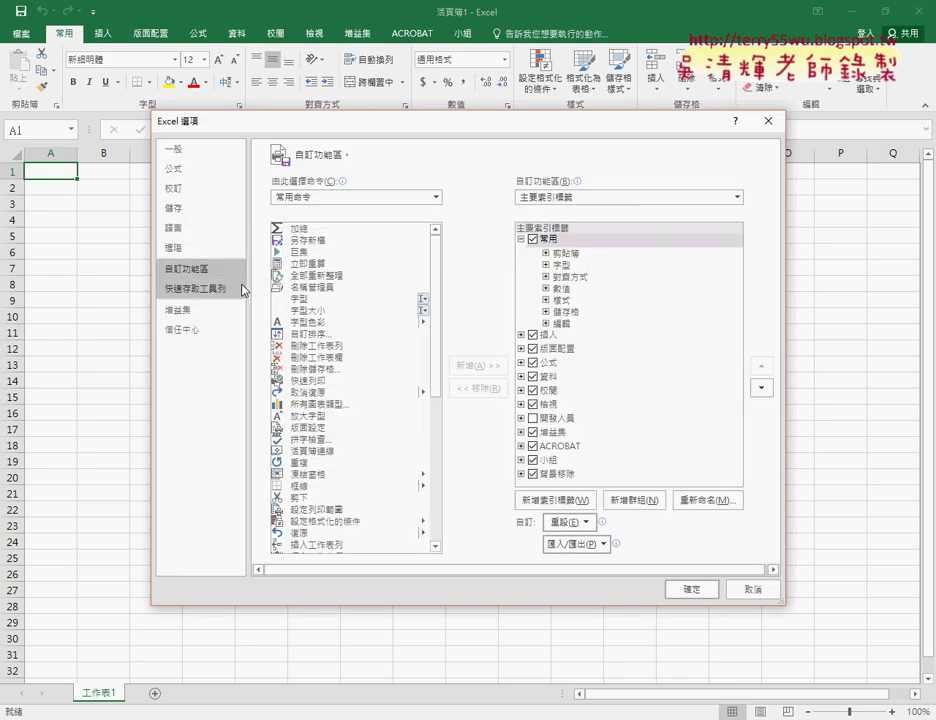
click(531, 420)
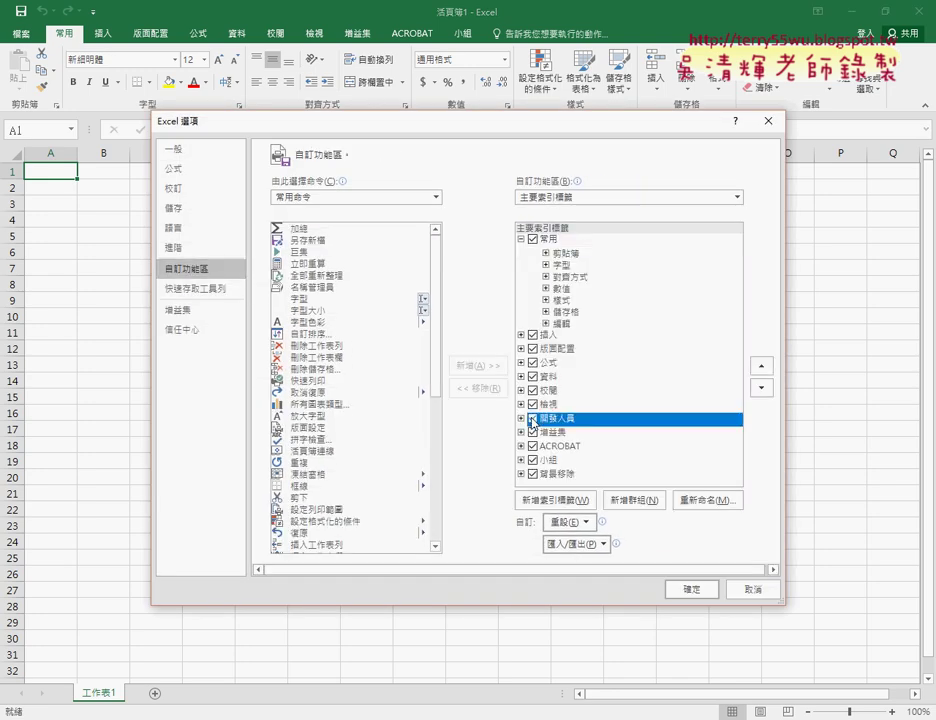
click(691, 589)
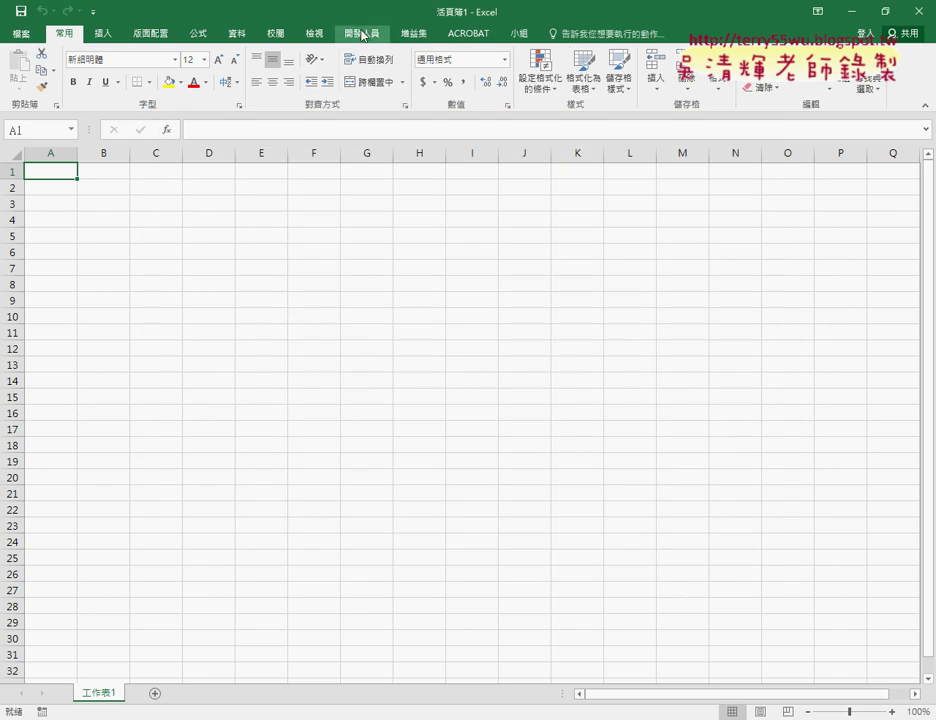
Step: Open the Visual Basic editor from 開發人員 and restore it to a smaller window
click(361, 33)
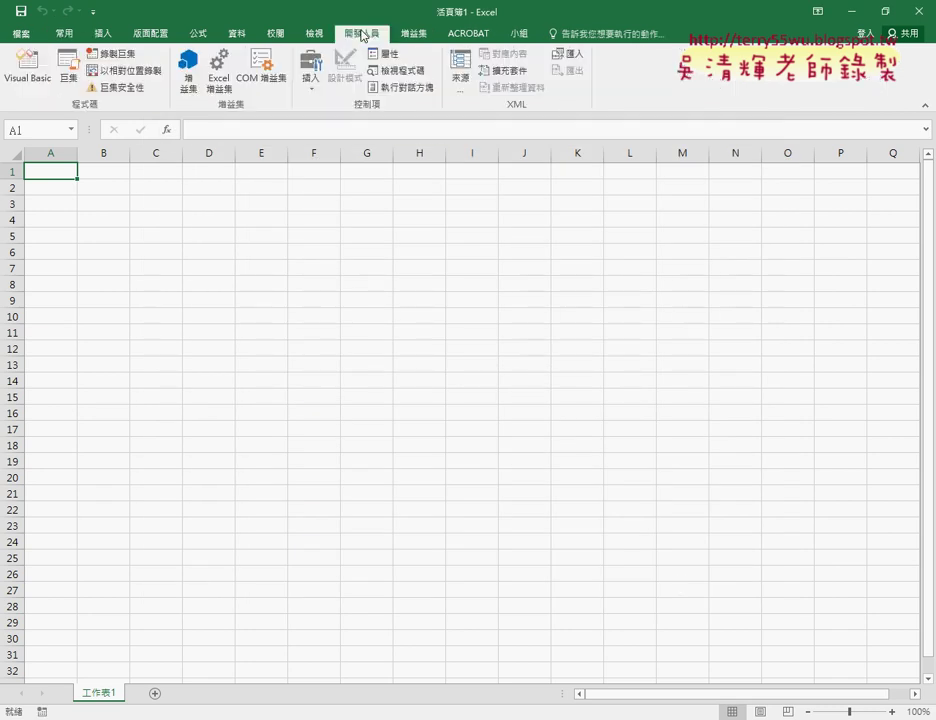
click(30, 80)
mouse_move(50, 10)
mouse_down()
mouse_move(120, 92)
mouse_move(316, 227)
mouse_move(190, 108)
mouse_up()
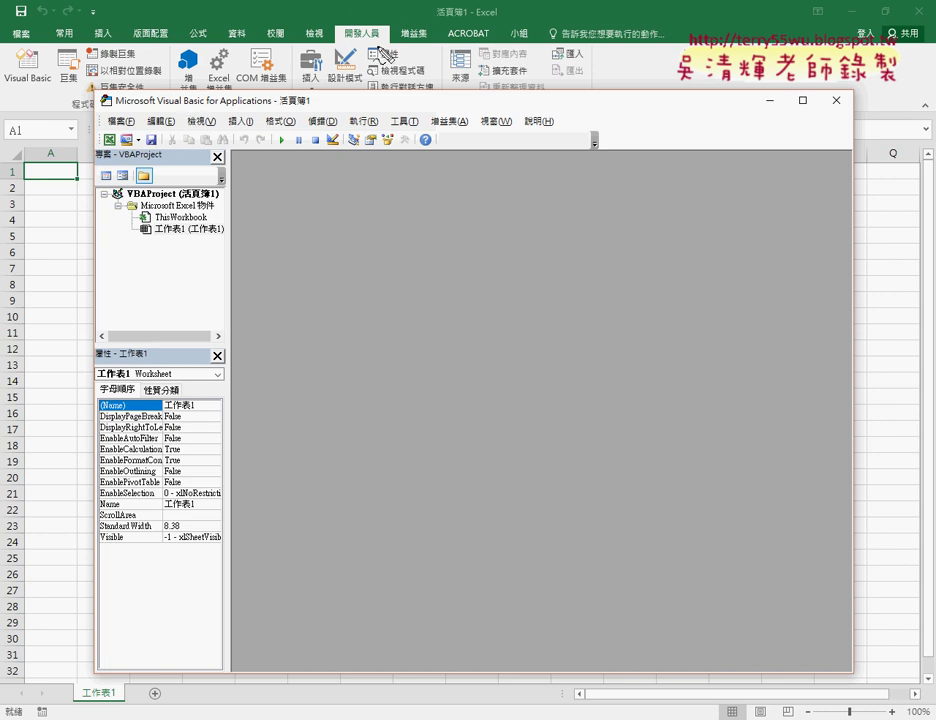
drag(350, 46, 389, 29)
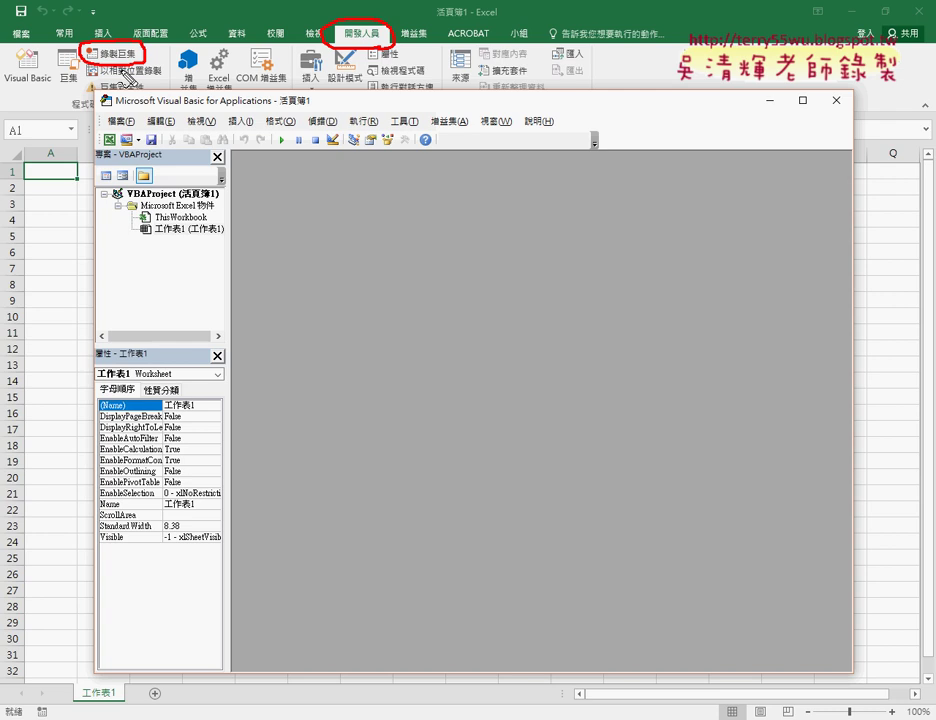
Step: Bring the empty 工作表1 sheet in front of the VBA editor
mouse_move(72, 104)
mouse_down()
mouse_move(62, 44)
mouse_move(45, 52)
mouse_up()
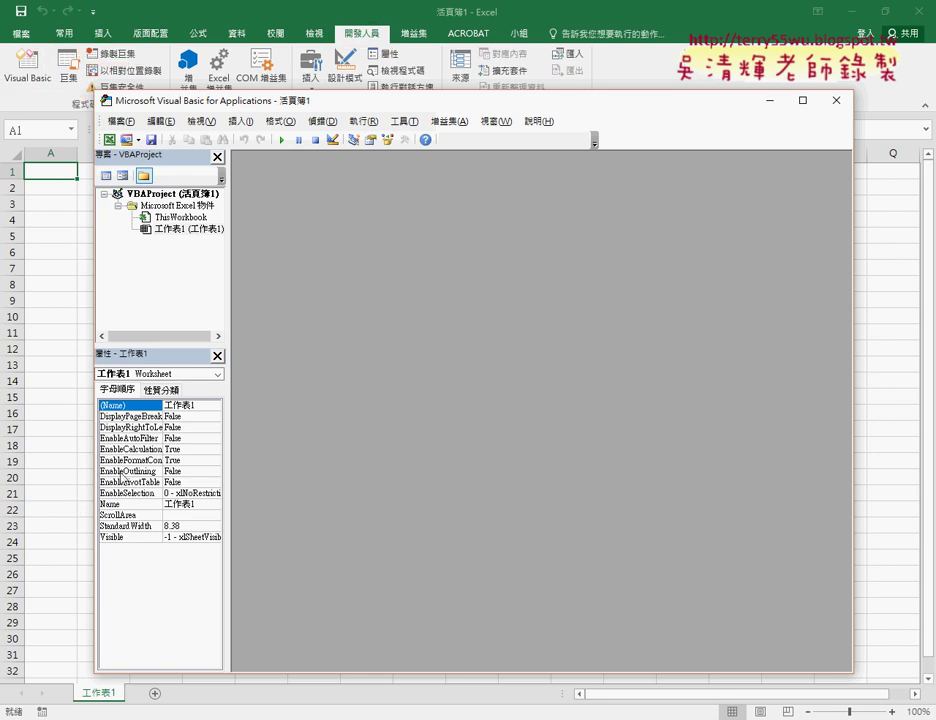
click(62, 171)
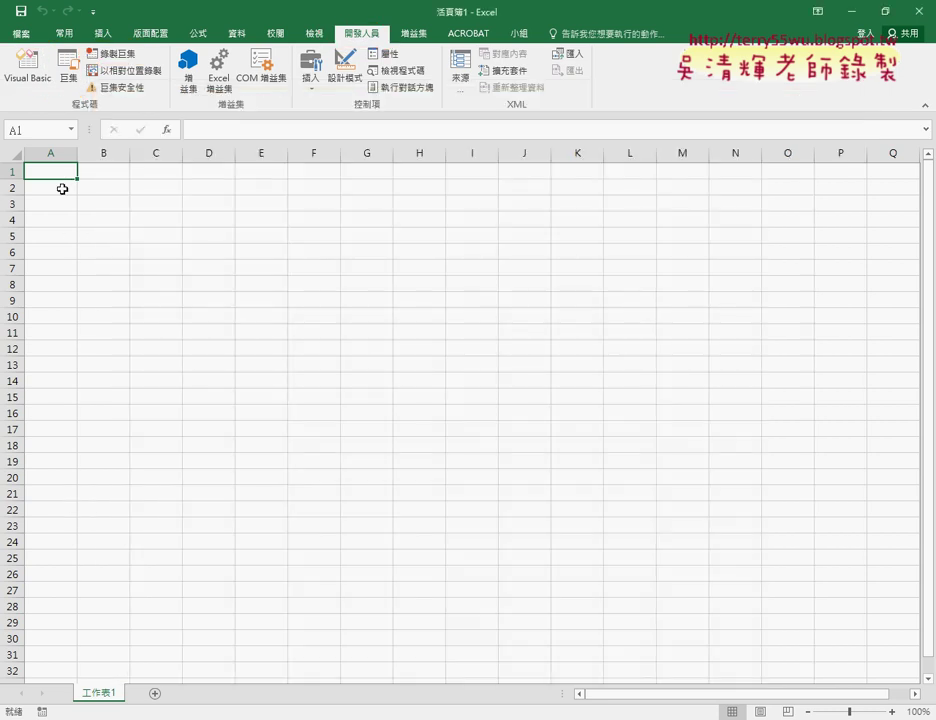
click(43, 190)
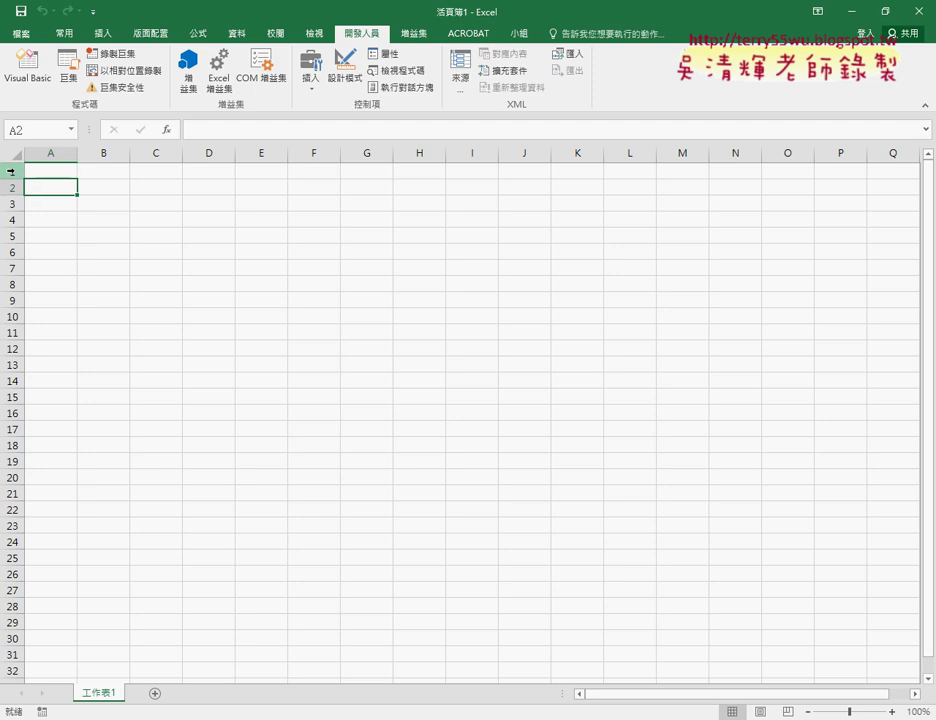
click(12, 171)
click(12, 187)
click(12, 203)
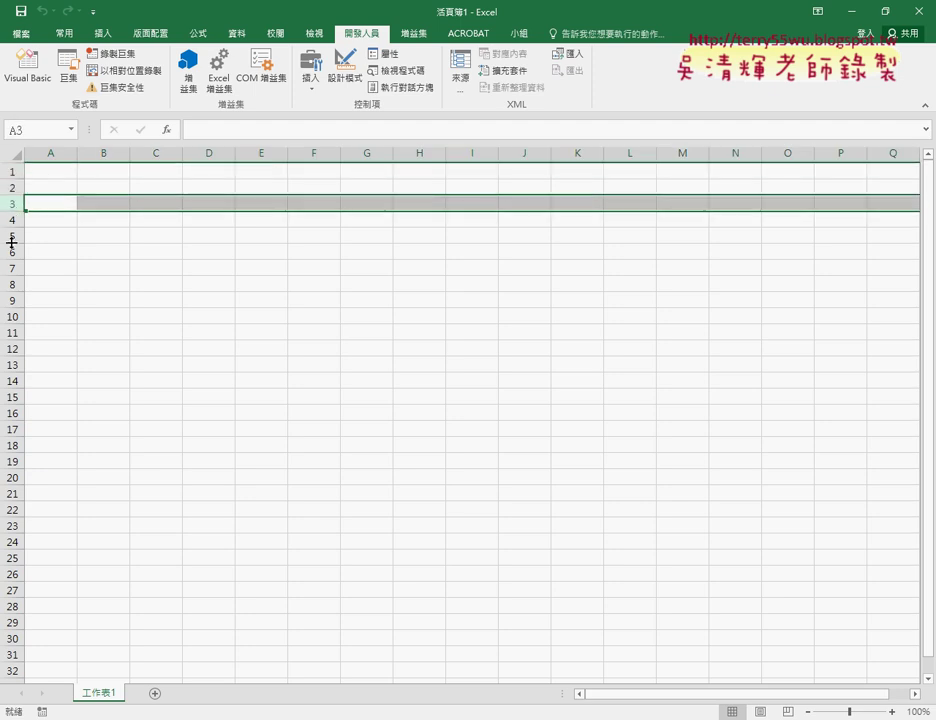
click(59, 170)
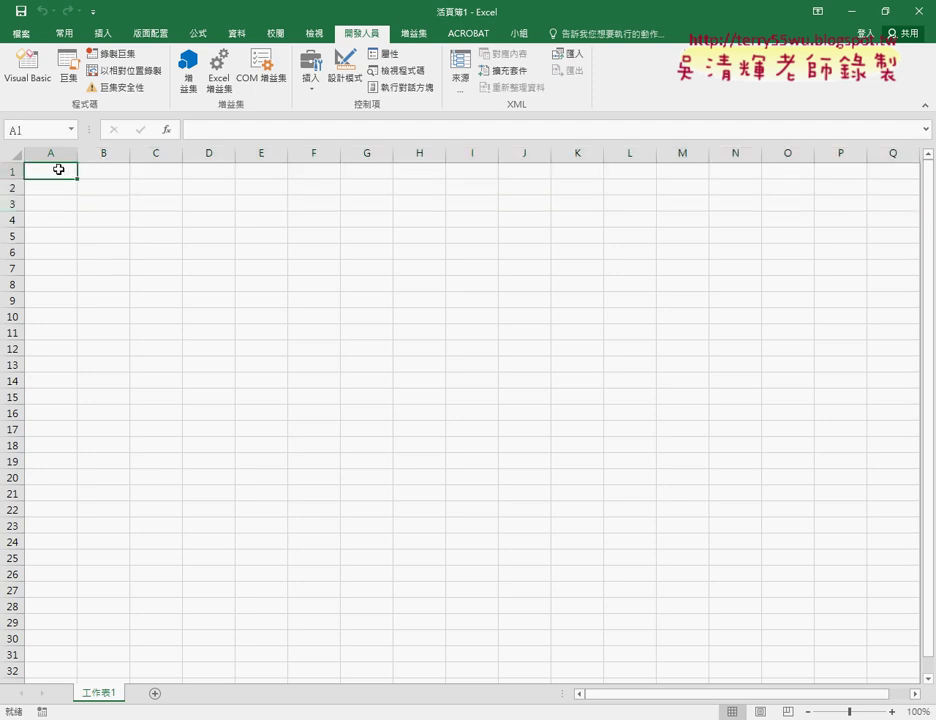
key(Down)
key(Down)
key(Down)
key(Down)
key(Down)
key(Down)
key(Down)
key(Down)
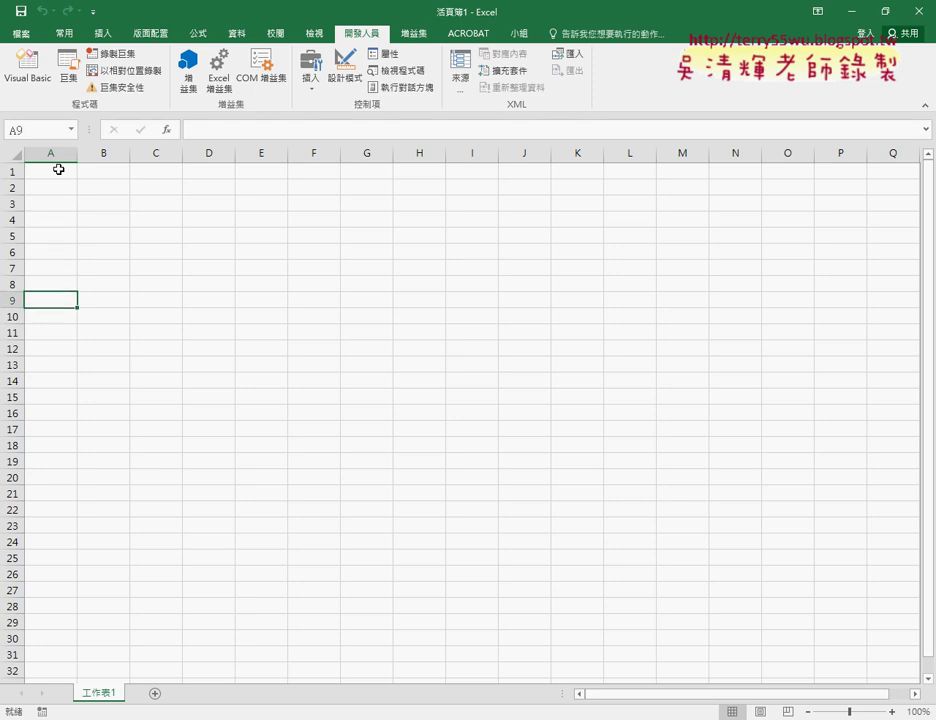
key(Down)
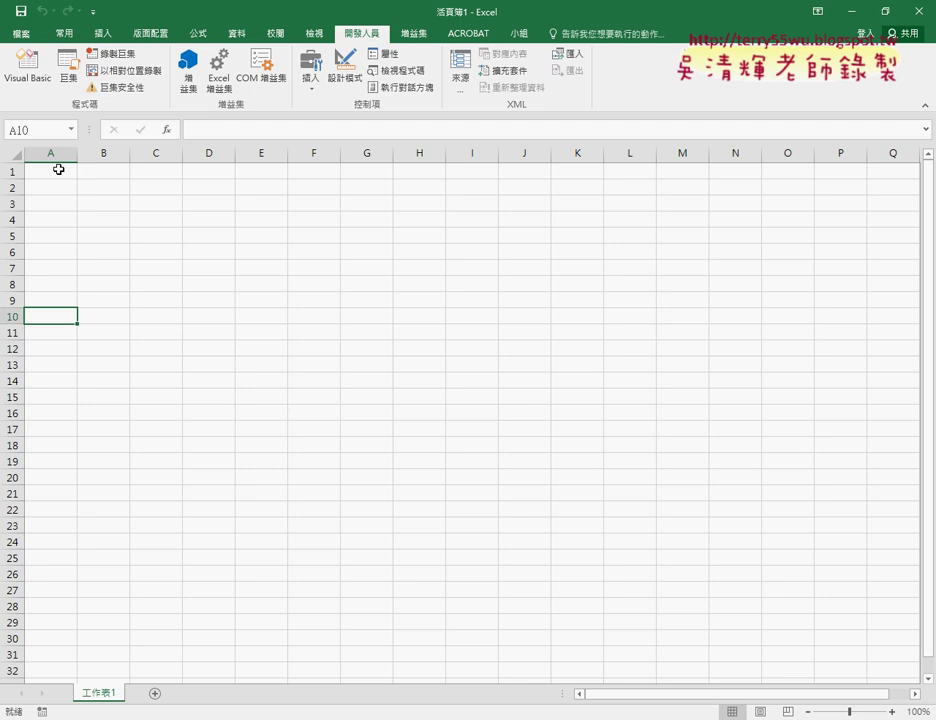
key(Down)
key(Down)
key(Down)
key(Down)
key(Down)
key(Down)
key(Down)
key(Down)
key(Down)
key(Down)
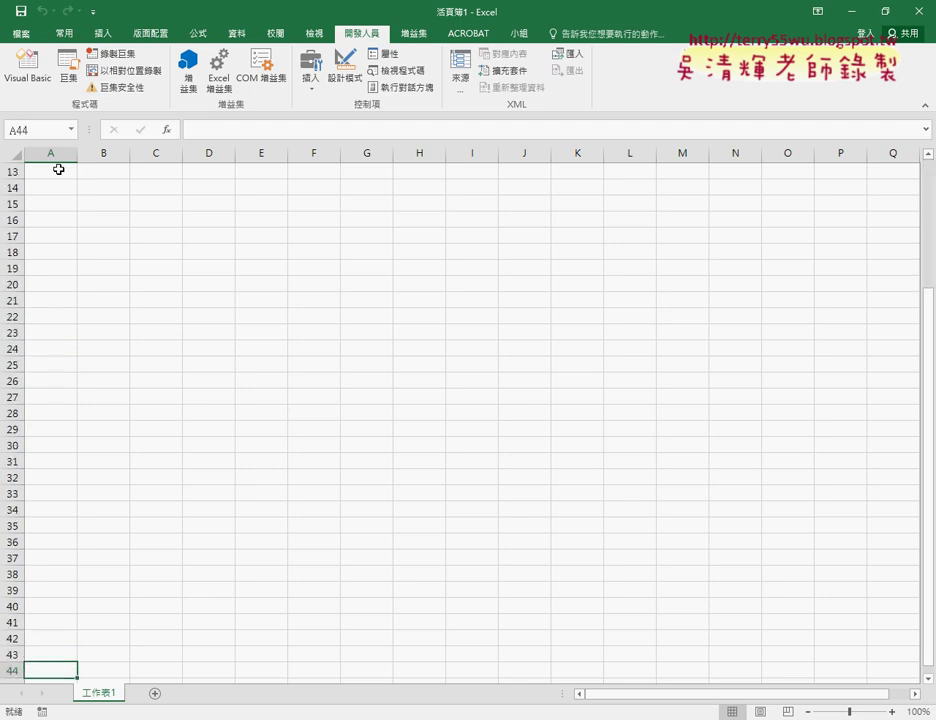
key(Down)
key(Down)
key(Down)
key(Down)
key(Down)
key(Down)
key(Down)
key(Down)
key(Down)
key(Down)
key(Down)
key(Down)
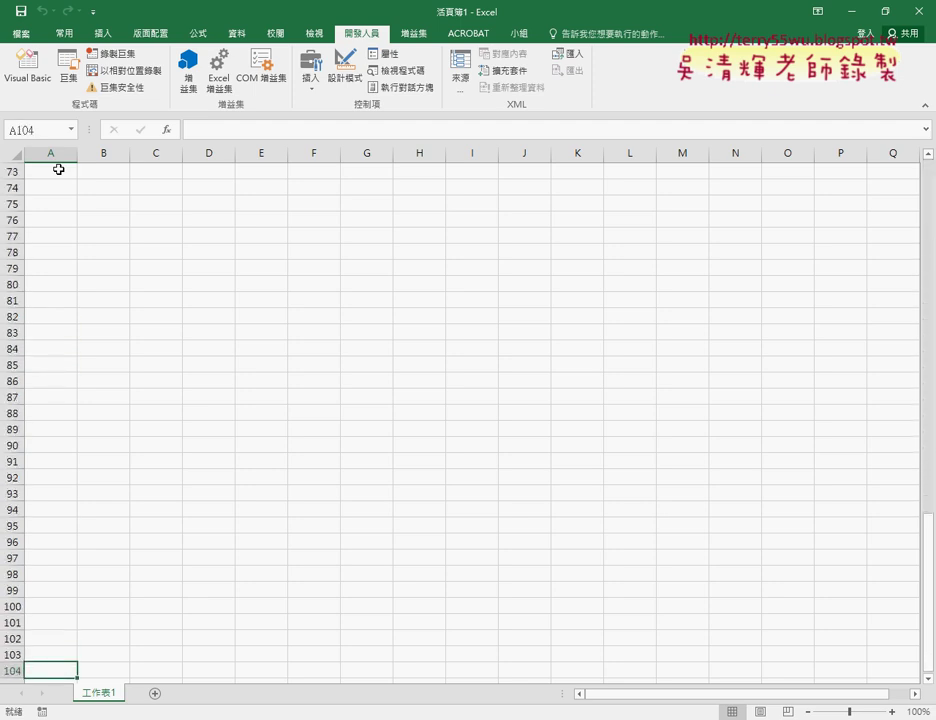
key(Down)
key(Down)
key(Down)
key(Down)
key(Down)
key(Down)
key(Down)
key(Down)
key(Down)
key(Down)
key(Down)
key(Down)
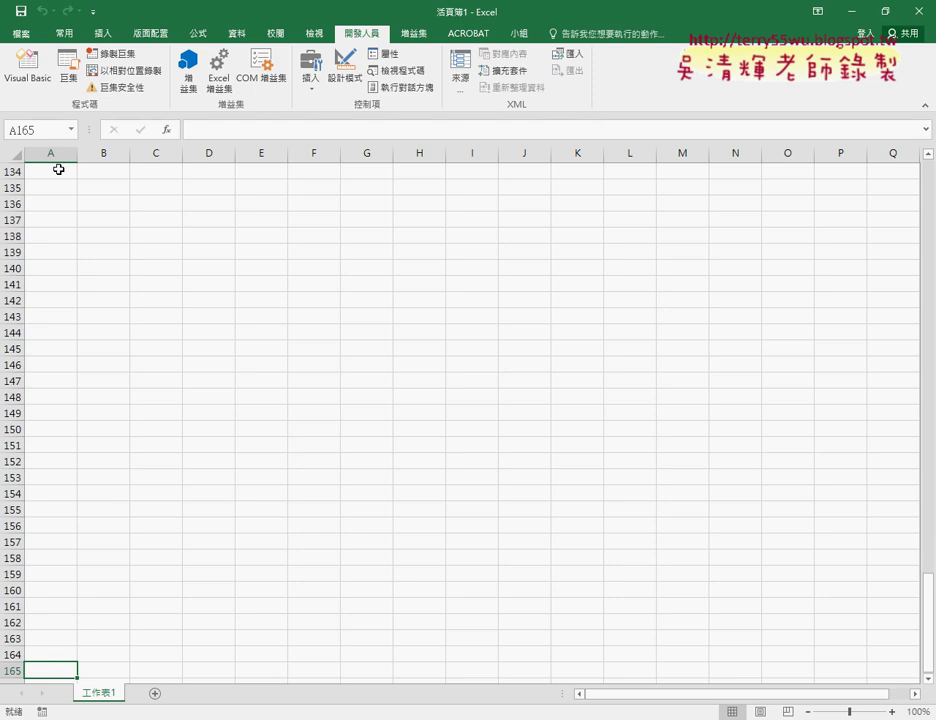
key(Down)
key(Down)
key(Down)
key(Down)
key(Down)
key(Down)
key(Down)
key(Down)
key(Down)
key(Down)
key(Down)
key(Down)
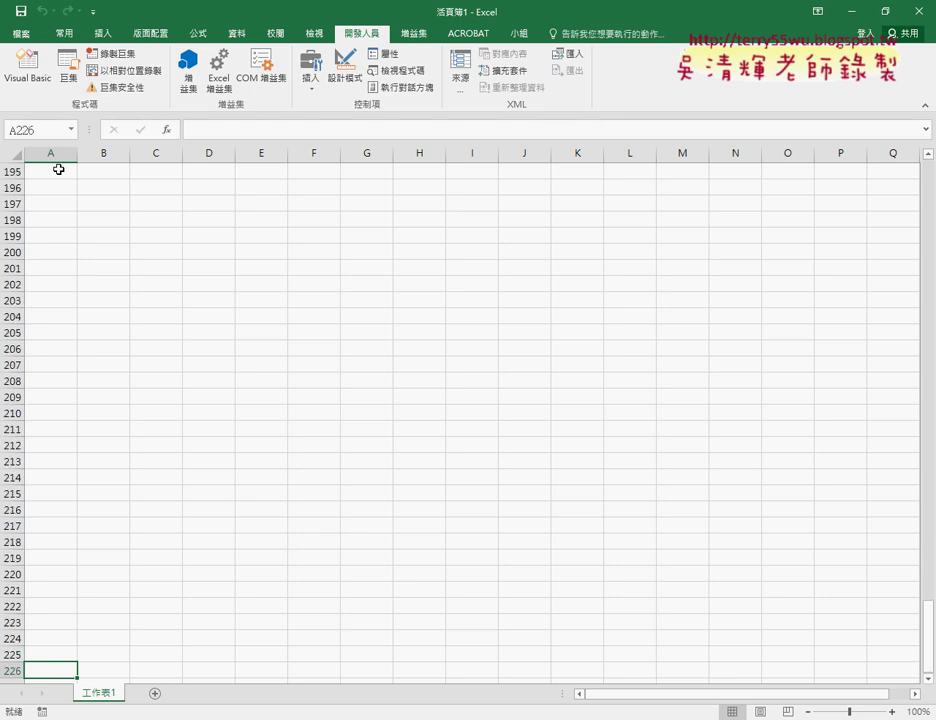
key(Down)
key(Down)
key(Down)
key(Down)
key(Down)
key(Down)
key(Down)
key(Down)
key(Down)
key(Down)
key(Down)
key(Down)
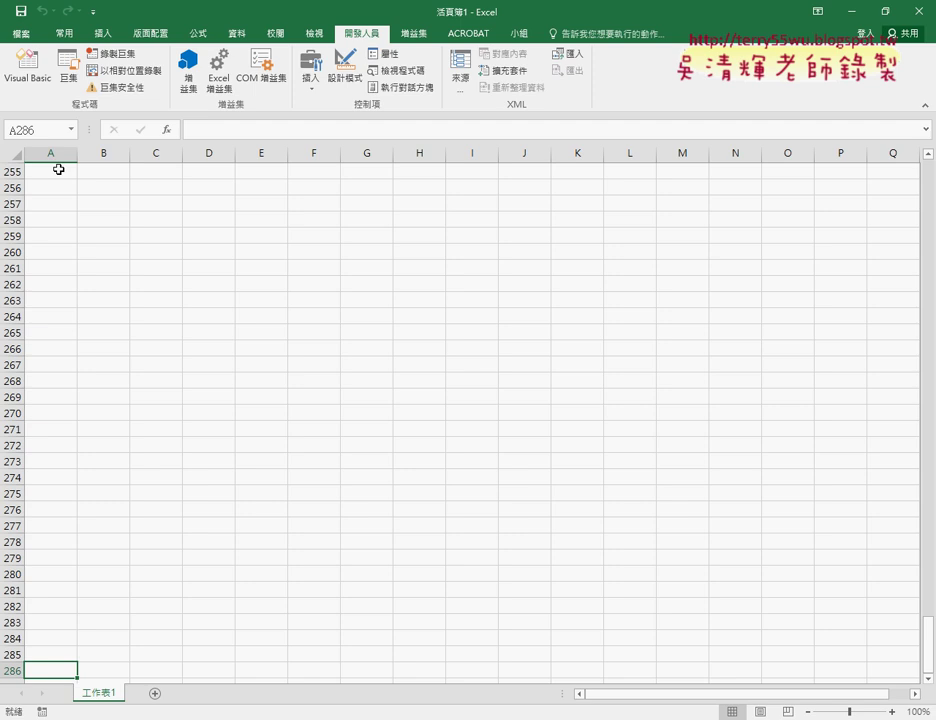
key(ctrl+Down)
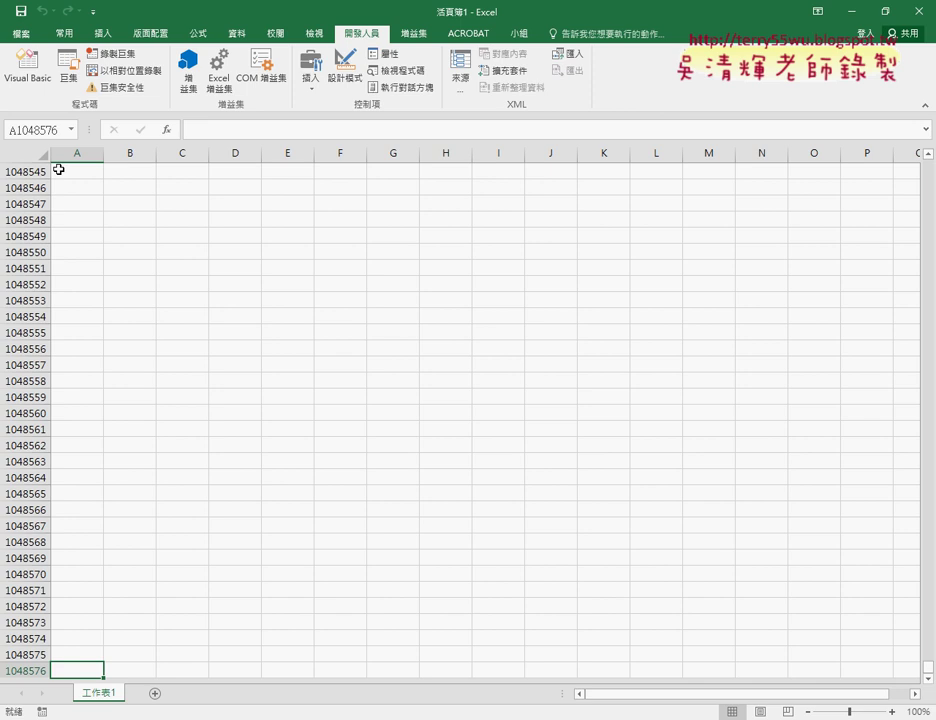
key(ctrl+Home)
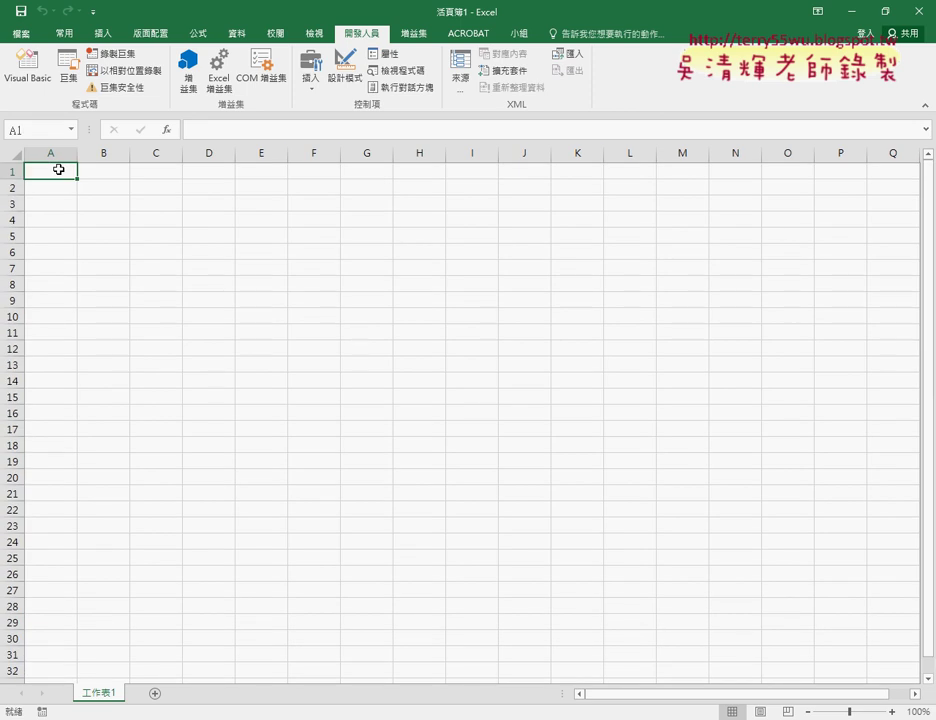
Step: Jump to column XFD, return to A1, then jump down to row 1048576
key(ctrl+Right)
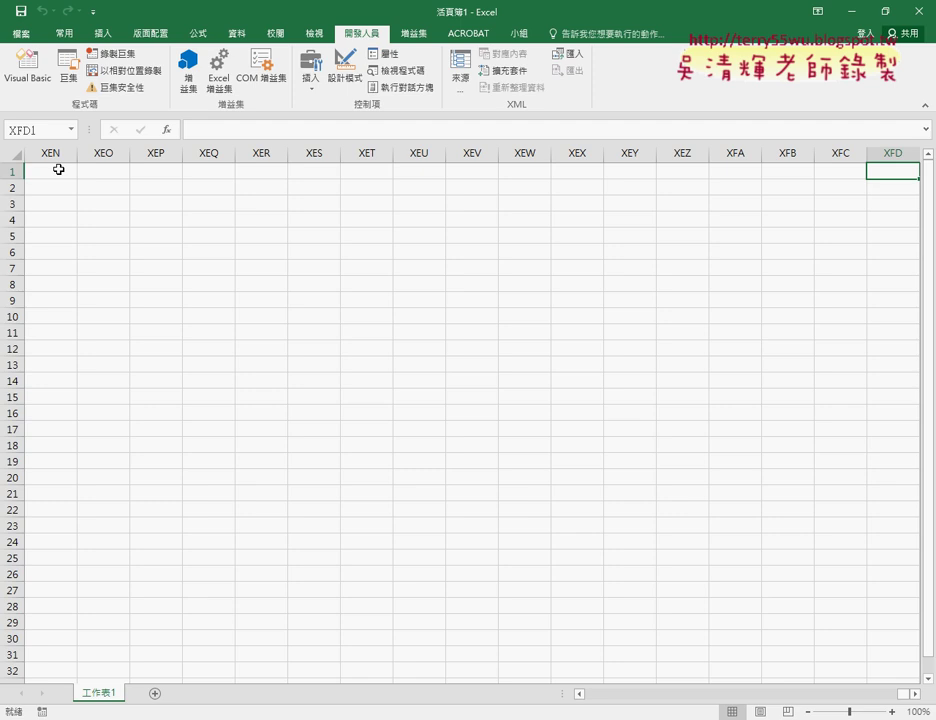
key(ctrl+Left)
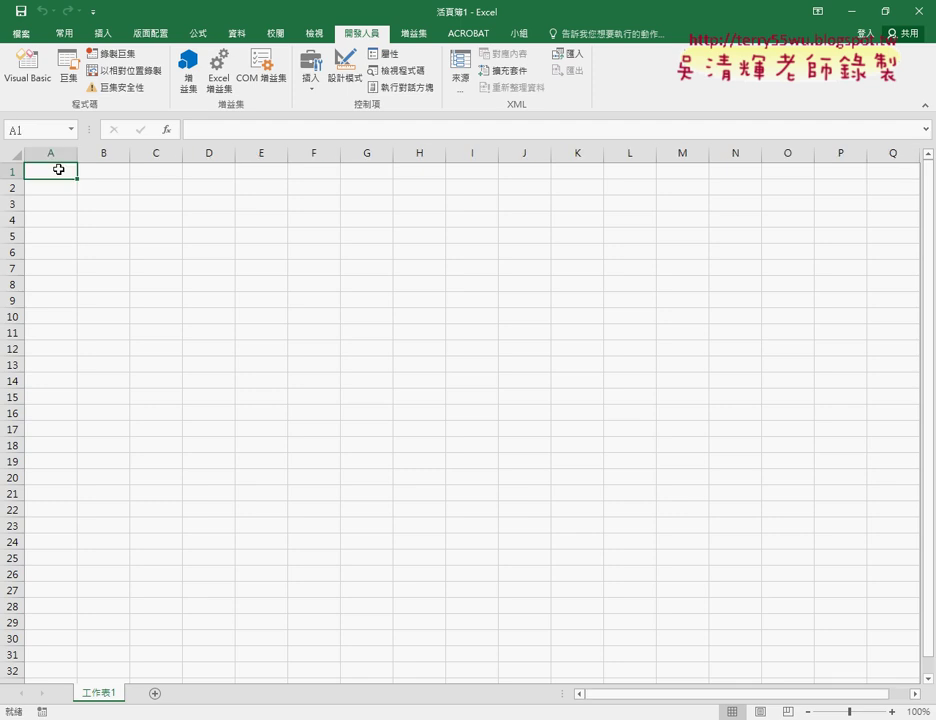
key(ctrl+Down)
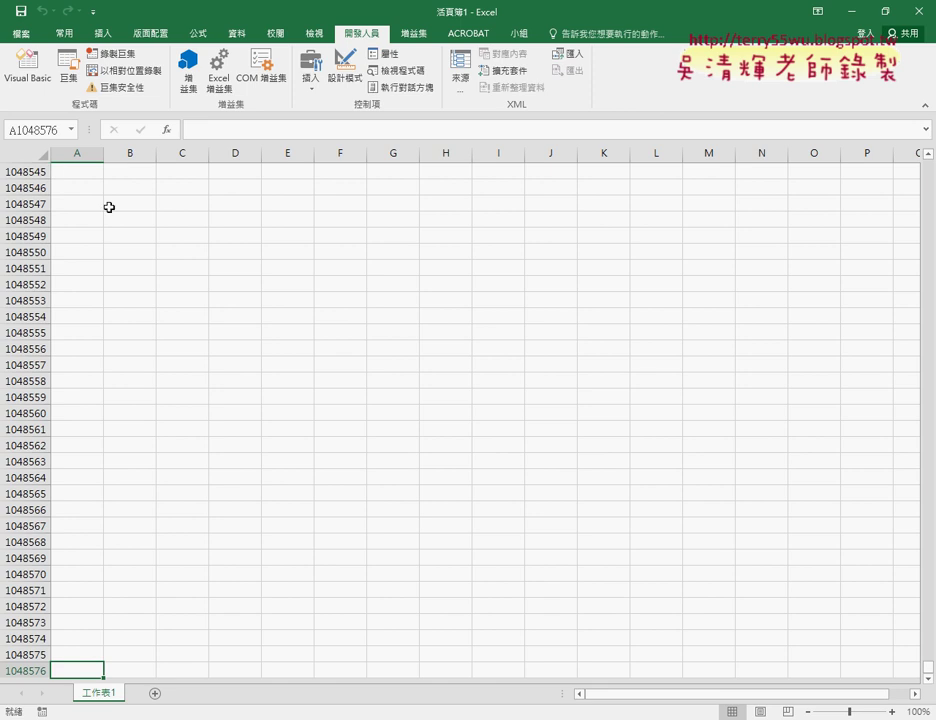
Step: Add sheet 工作表2, return to A1 of 工作表1, and switch to Eclipse's a510_0.py
click(154, 693)
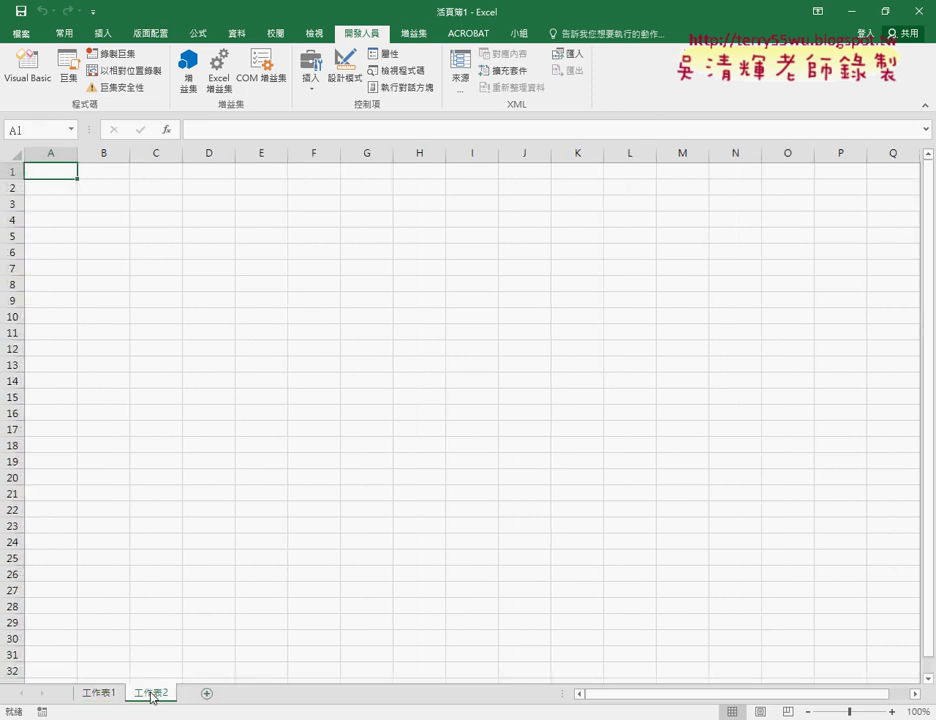
click(108, 694)
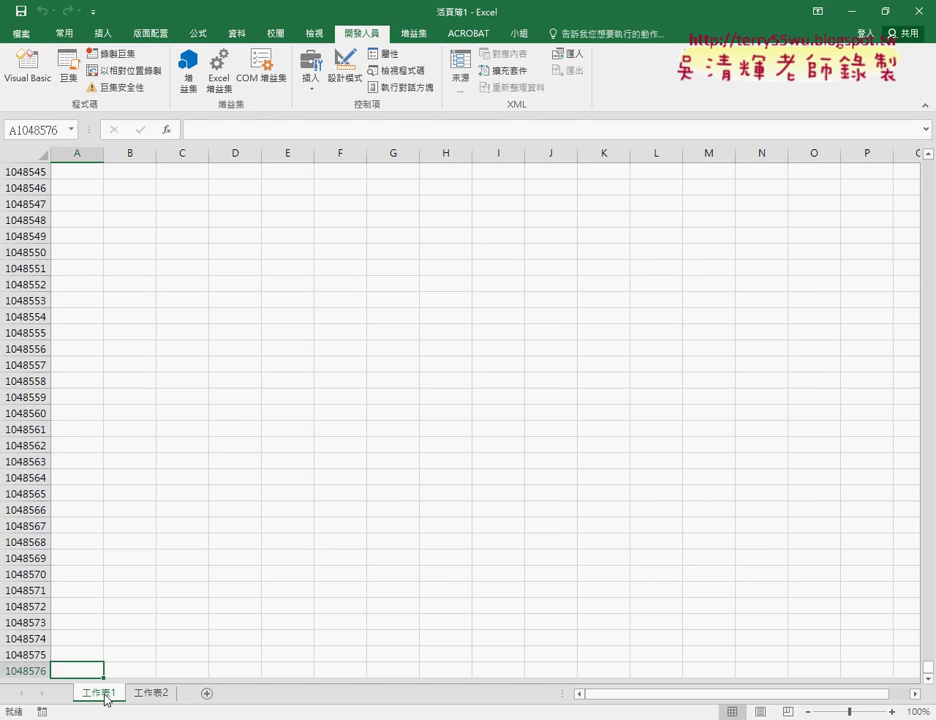
key(ctrl+Up)
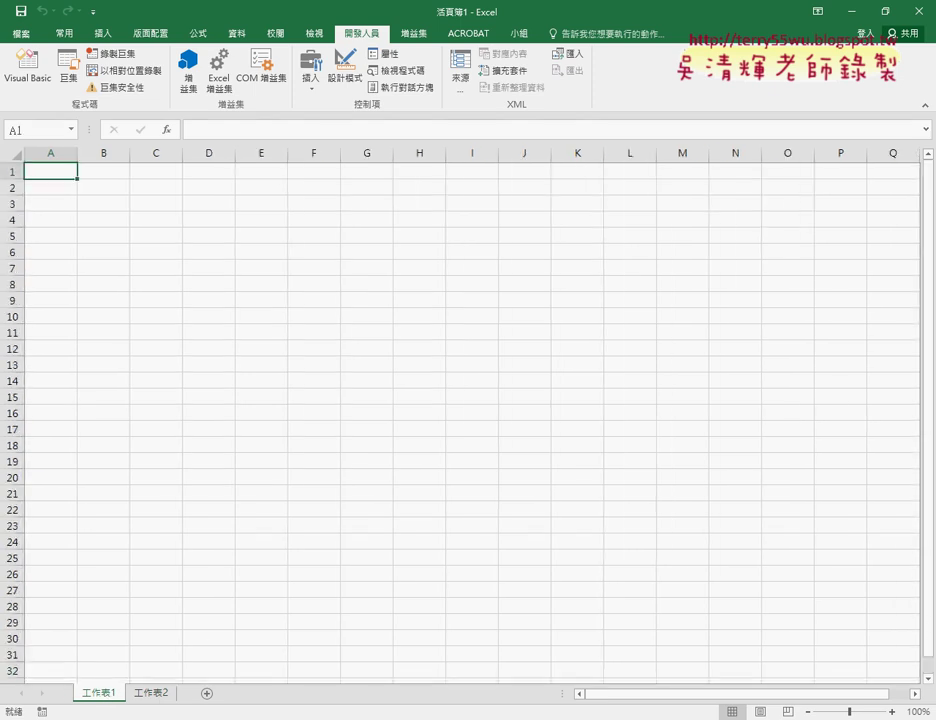
key(alt+Tab)
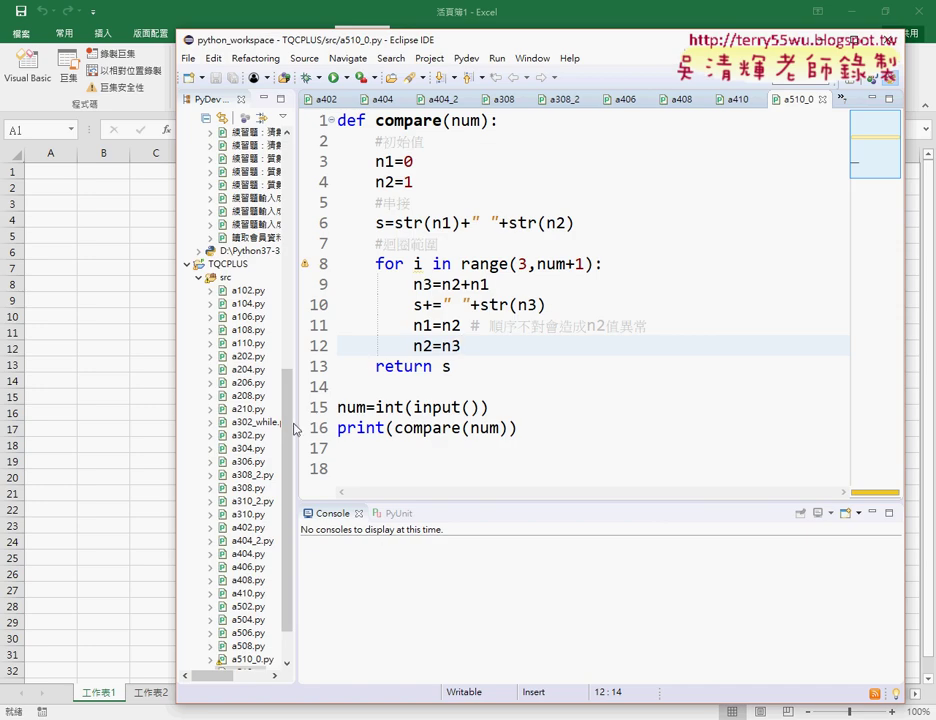
Step: Open IF_age.py in Eclipse, copy its ten lines of age code, and return to Excel
mouse_move(294, 428)
mouse_down()
mouse_move(327, 430)
mouse_move(322, 172)
mouse_up()
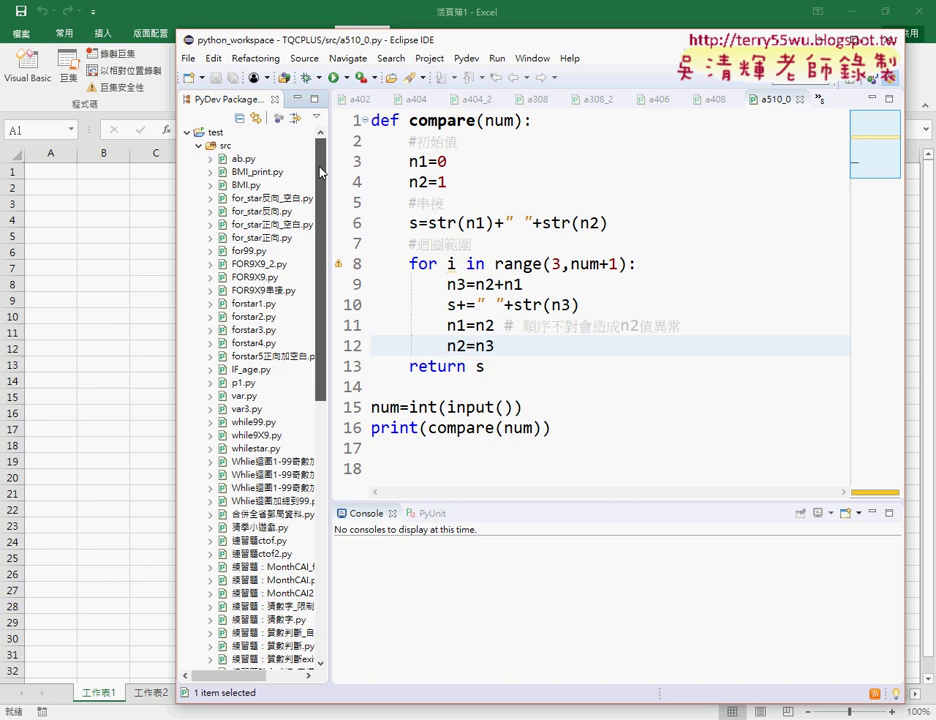
double_click(250, 369)
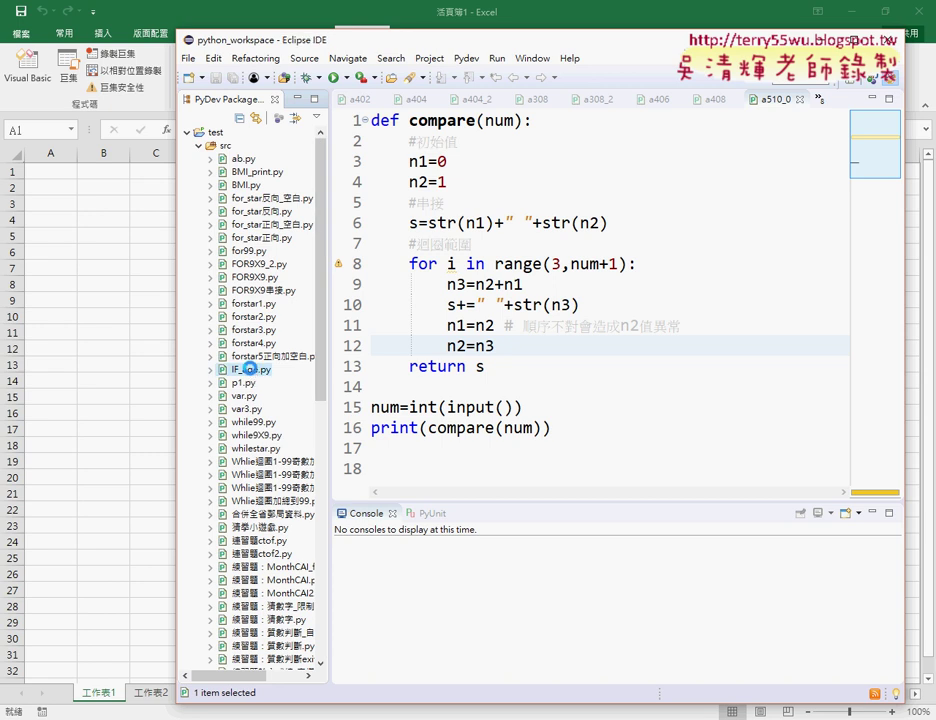
drag(577, 302, 370, 120)
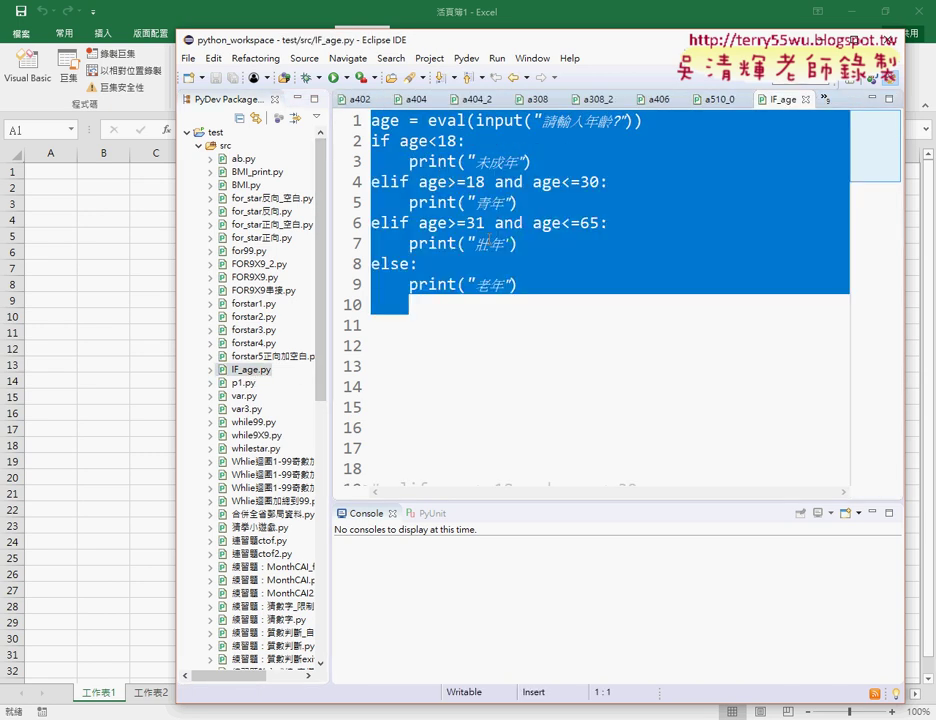
right_click(490, 242)
click(533, 355)
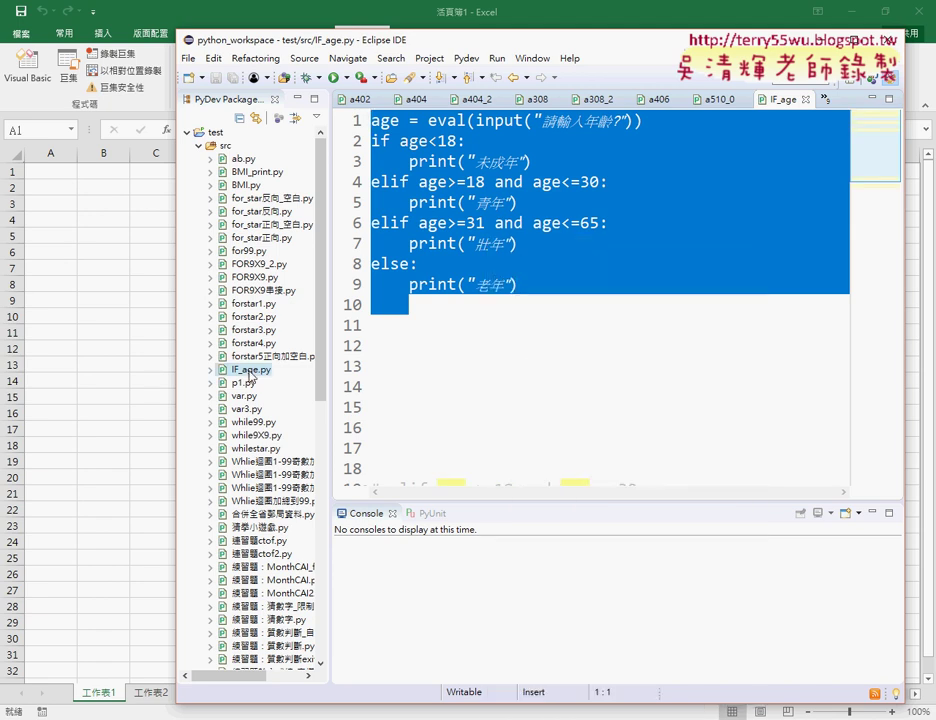
key(alt+Tab)
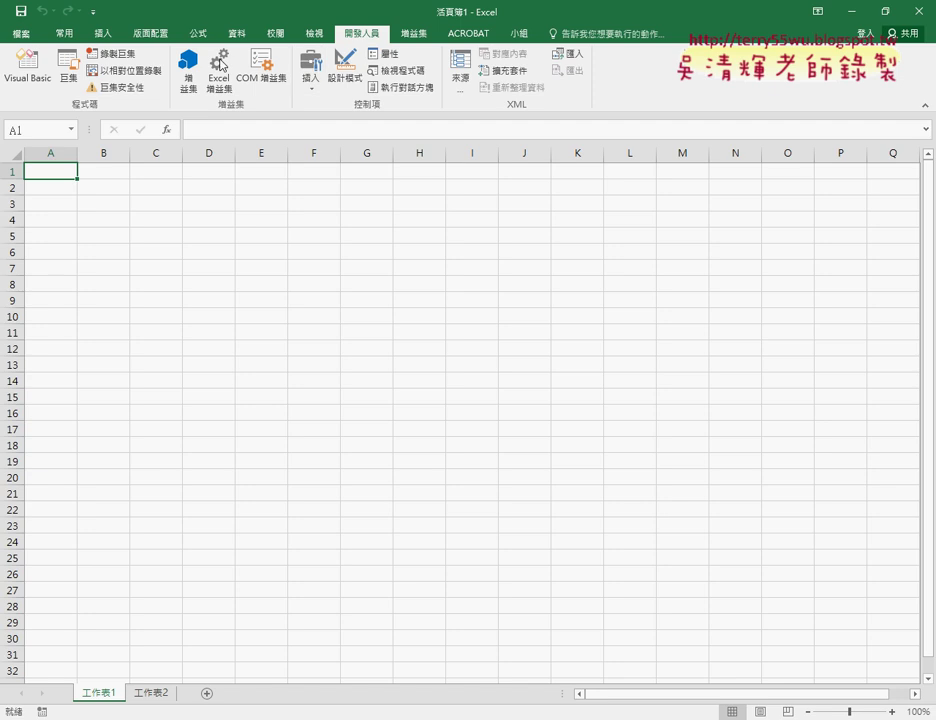
Step: Insert a new Module1 under ThisWorkbook in the VBA editor and maximize its code window
click(40, 64)
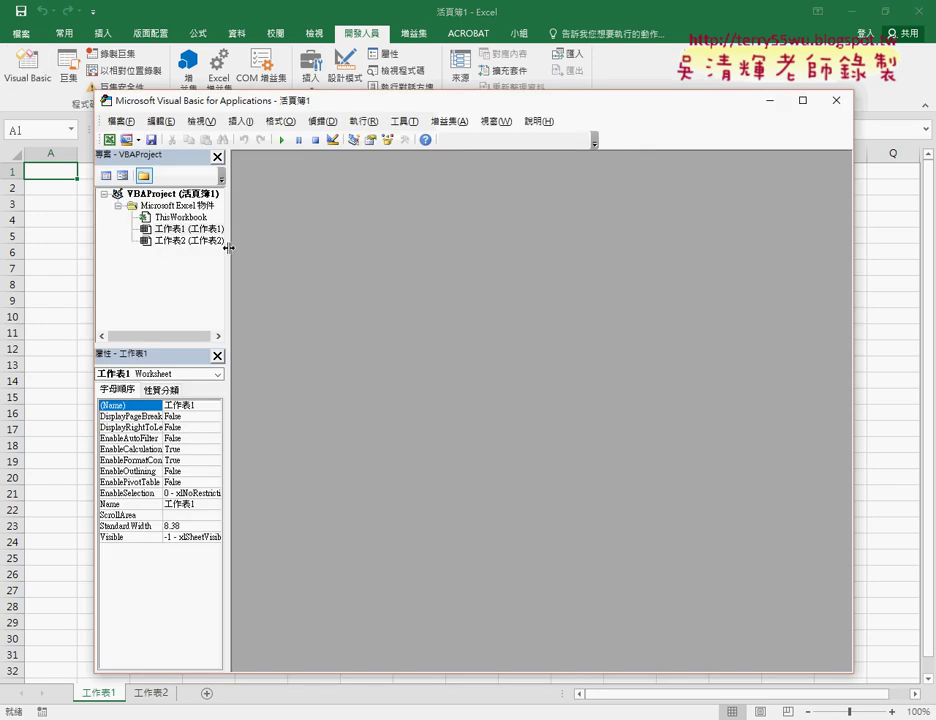
drag(287, 248, 287, 248)
click(174, 216)
right_click(174, 216)
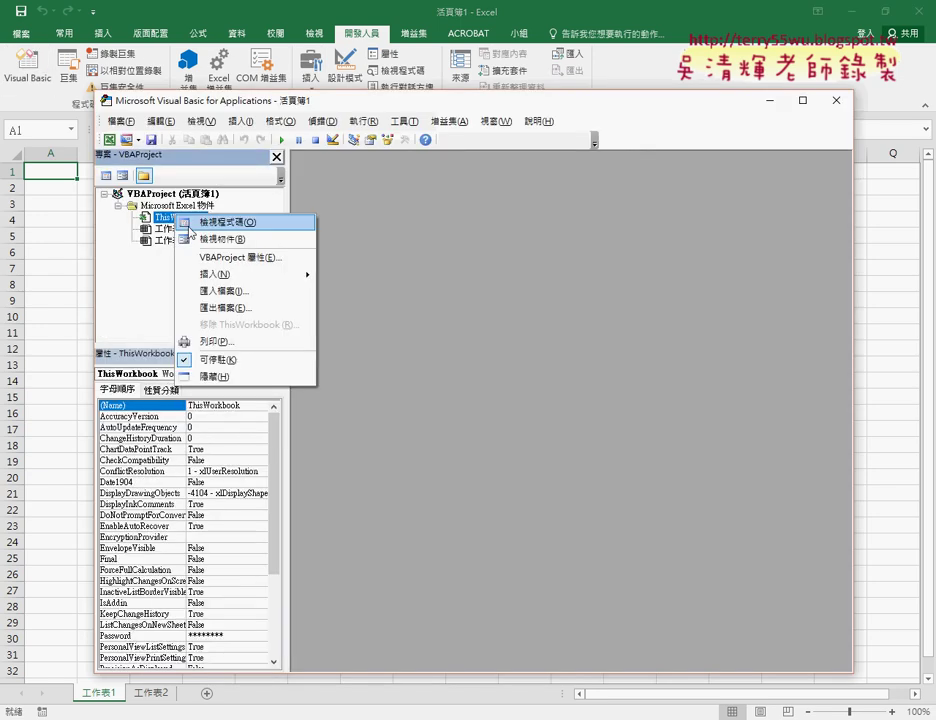
mouse_move(244, 274)
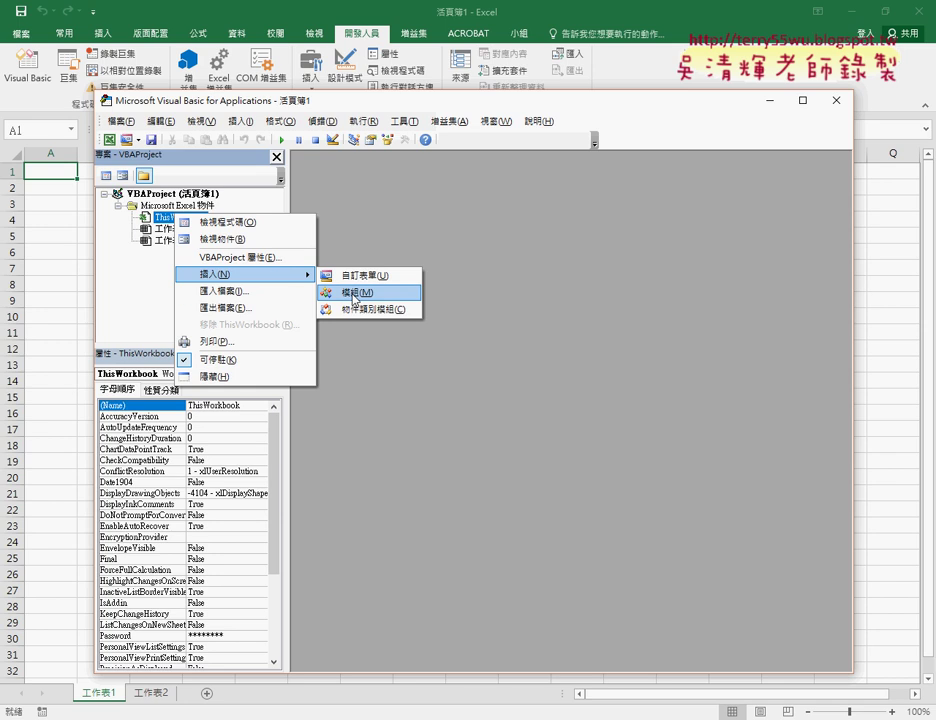
click(354, 293)
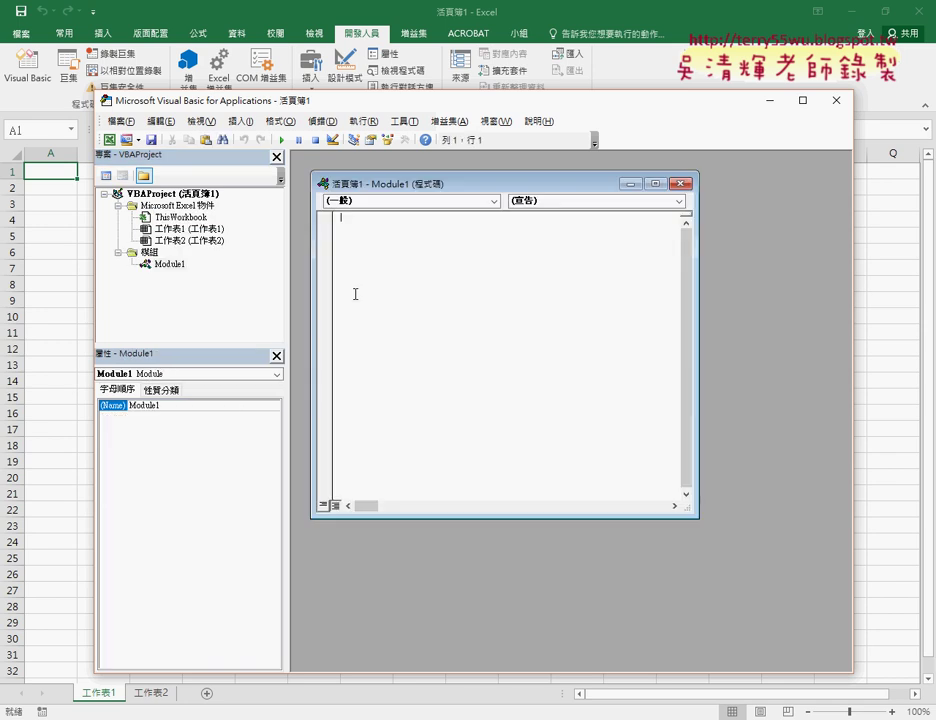
double_click(385, 186)
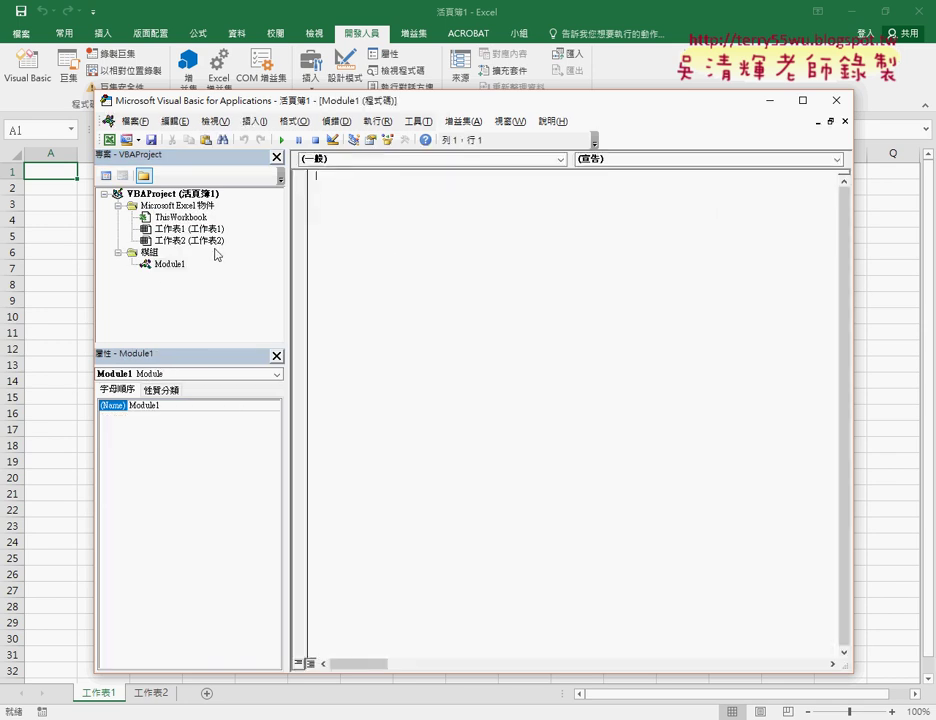
Step: Open the new-procedure dialog and take the name 多重邏輯 from the Google Doc
click(160, 265)
click(329, 216)
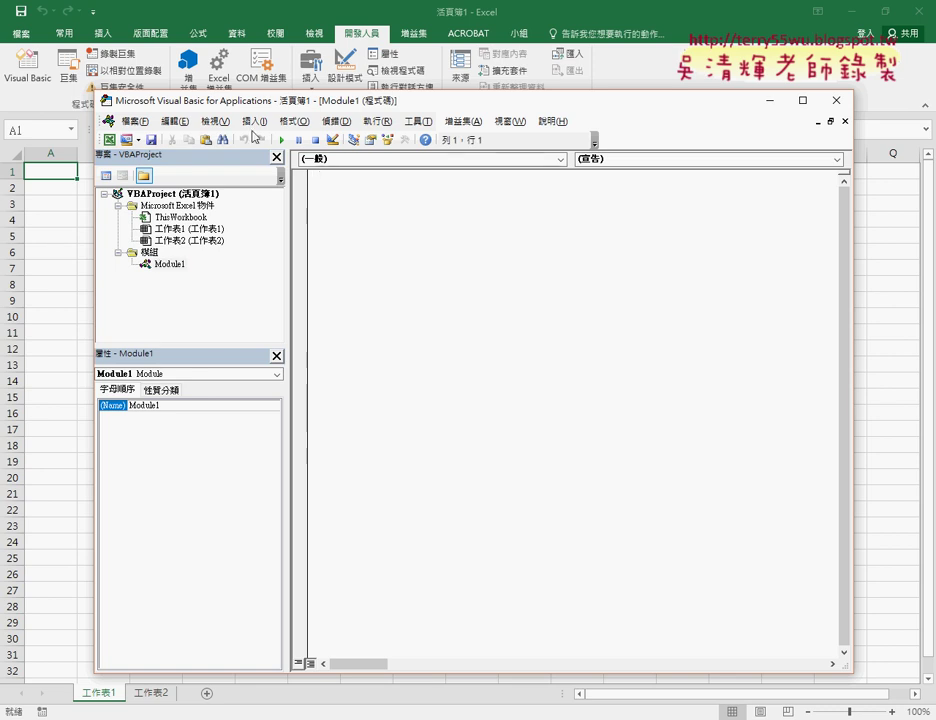
click(172, 265)
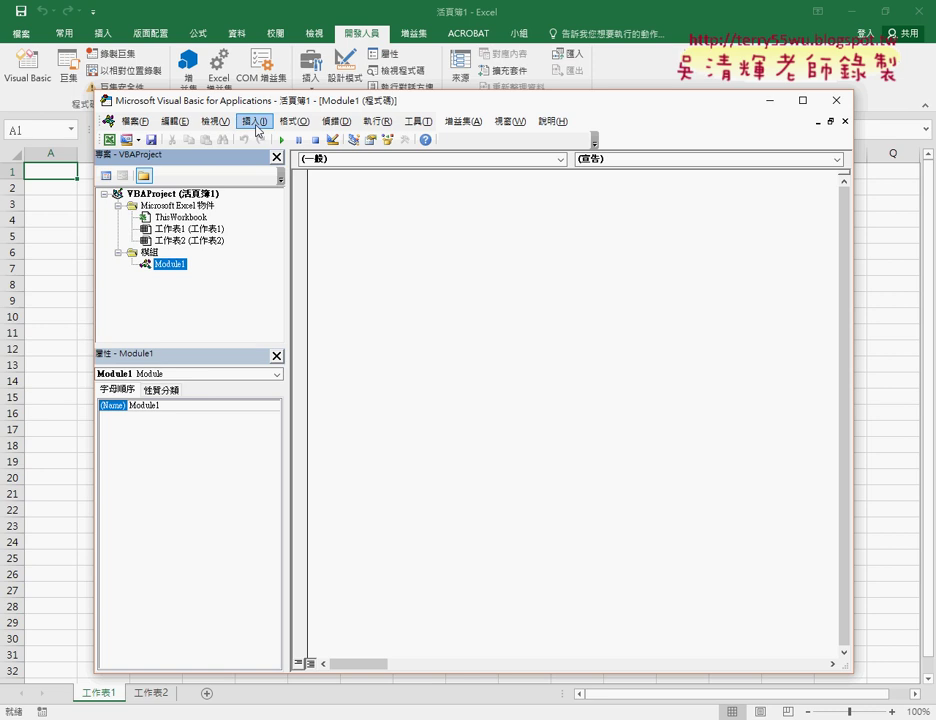
click(242, 121)
click(355, 209)
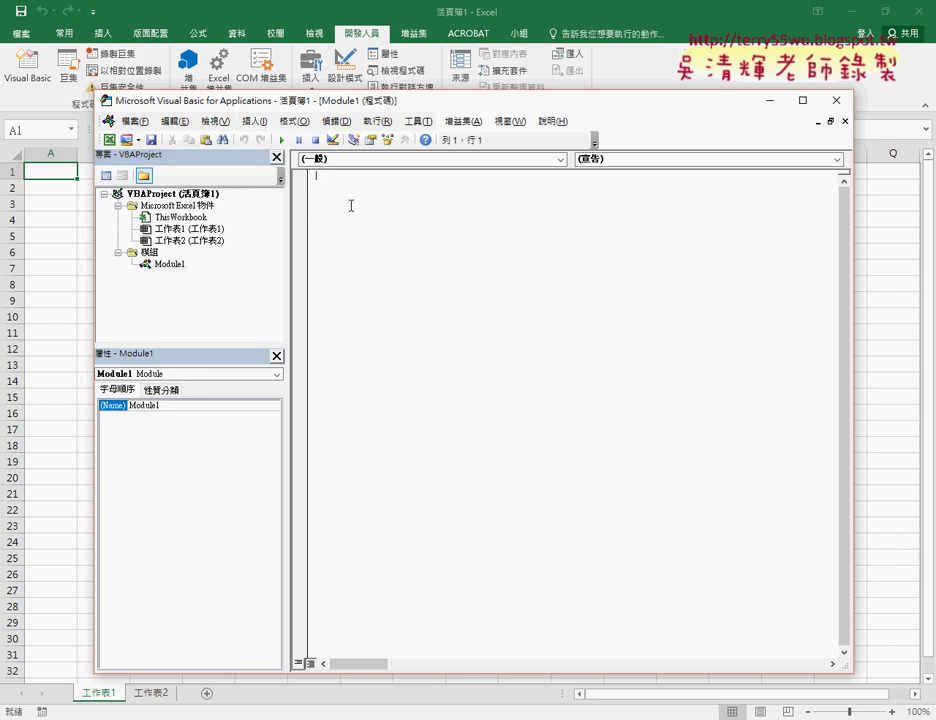
click(255, 121)
click(270, 133)
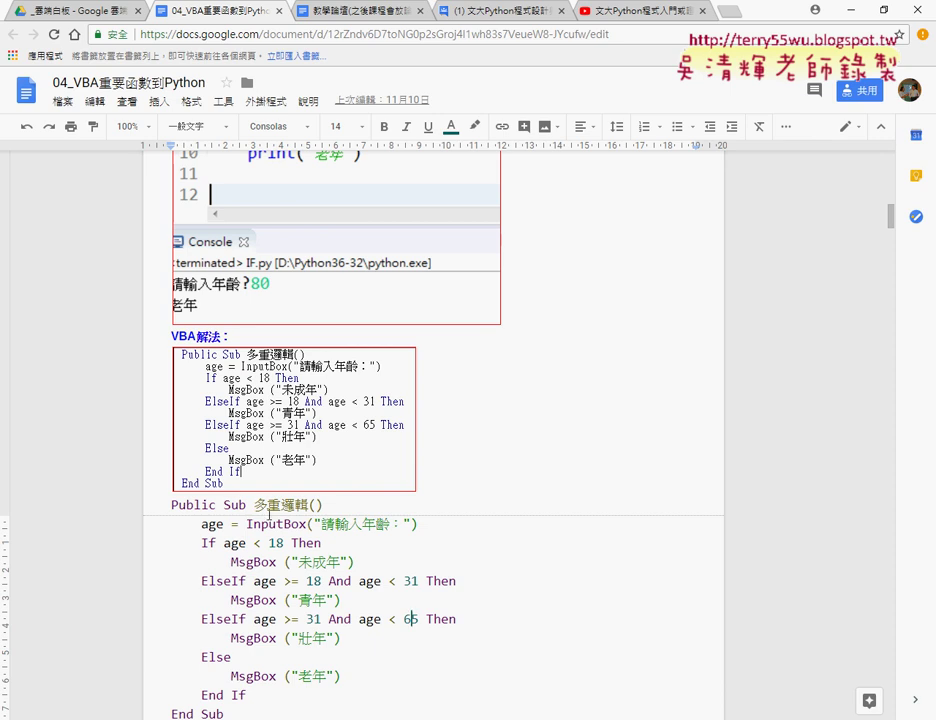
drag(254, 506, 312, 501)
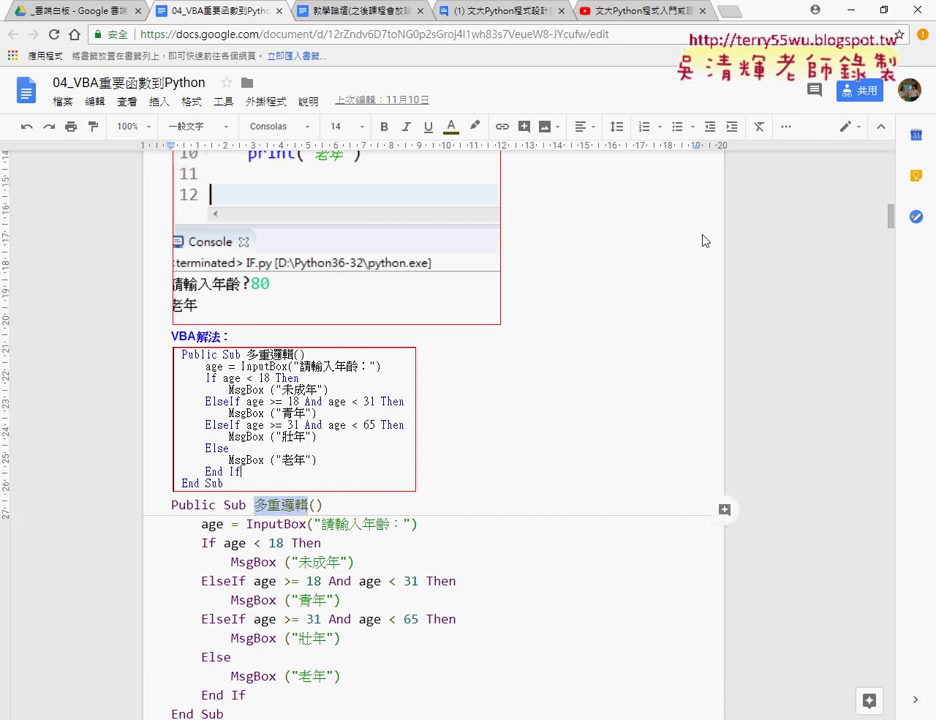
key(alt+Tab)
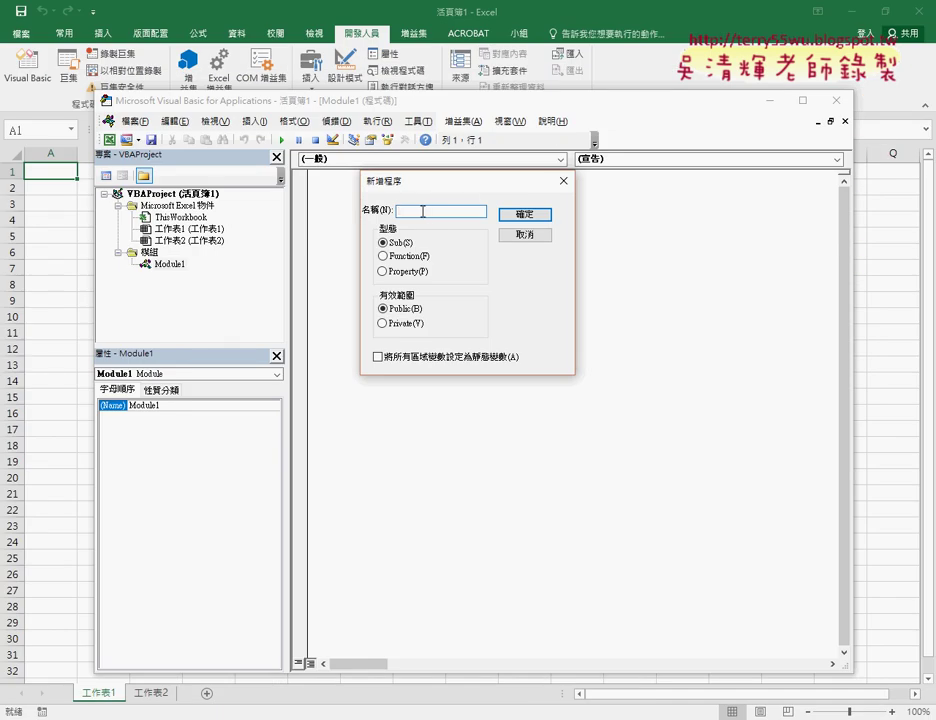
Step: Create an empty Public Sub named 多重邏輯, then switch to Eclipse
key(ctrl+v)
click(538, 216)
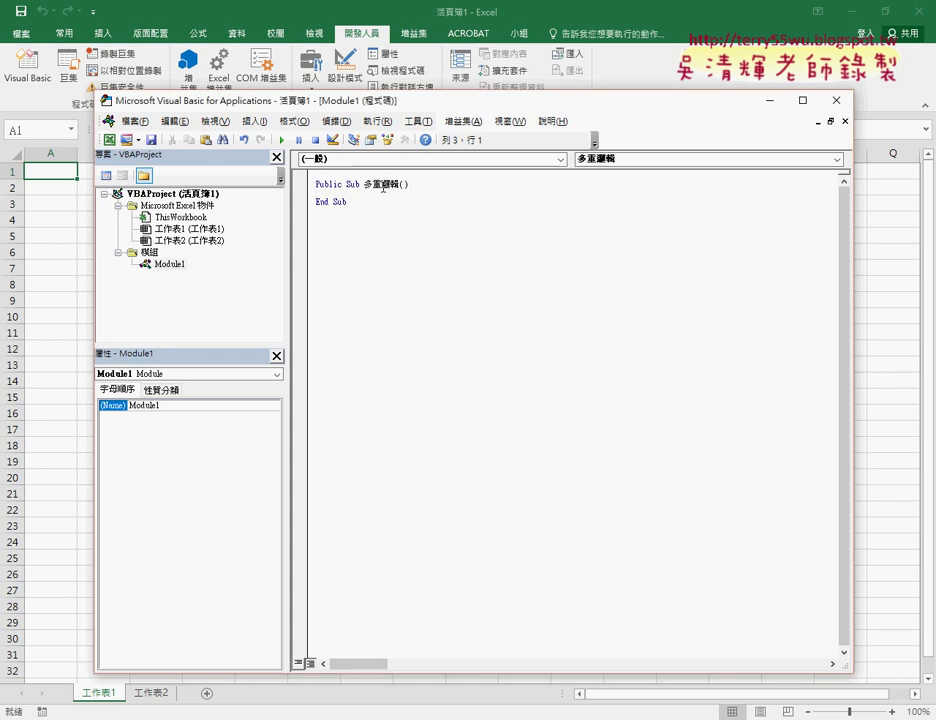
key(alt+Tab)
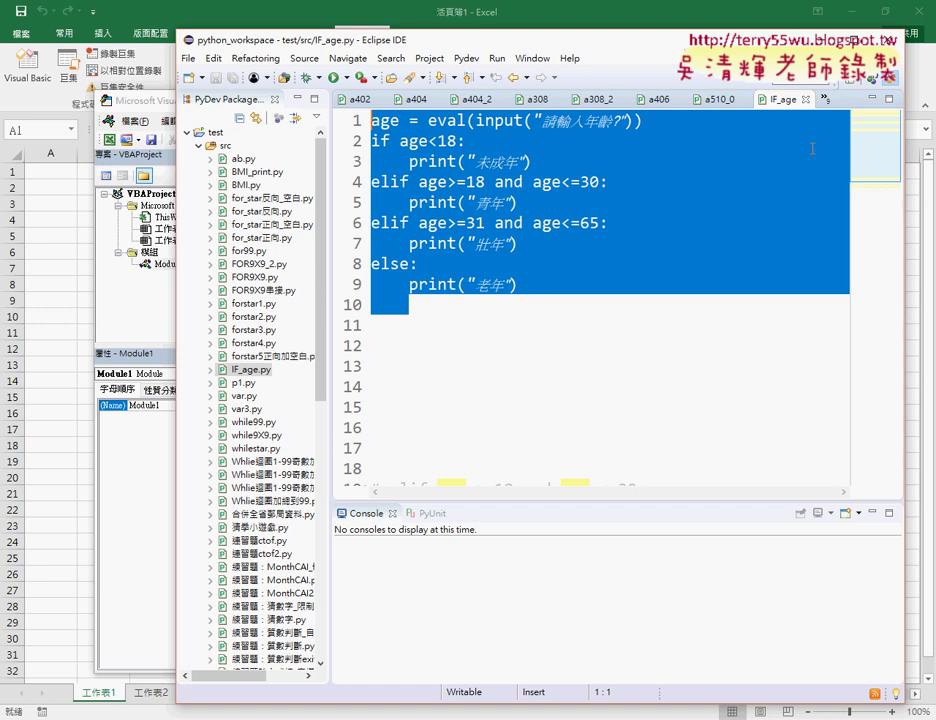
Step: Paste the age if/elif code into Sub 多重邏輯, indent it one level, and delete the trailing blank line
key(alt+Tab)
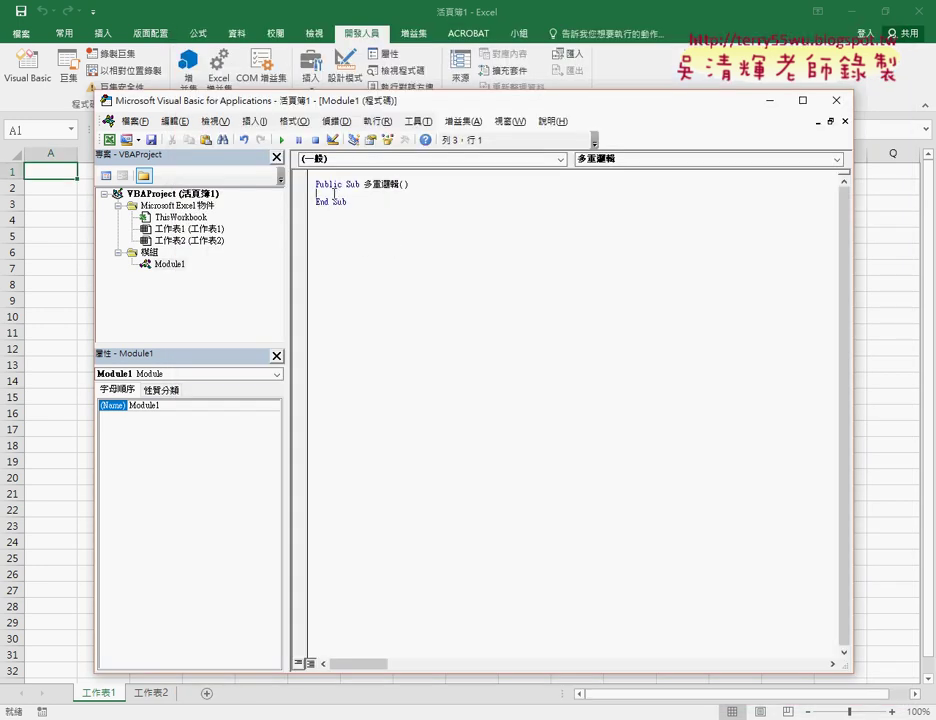
key(ctrl+v)
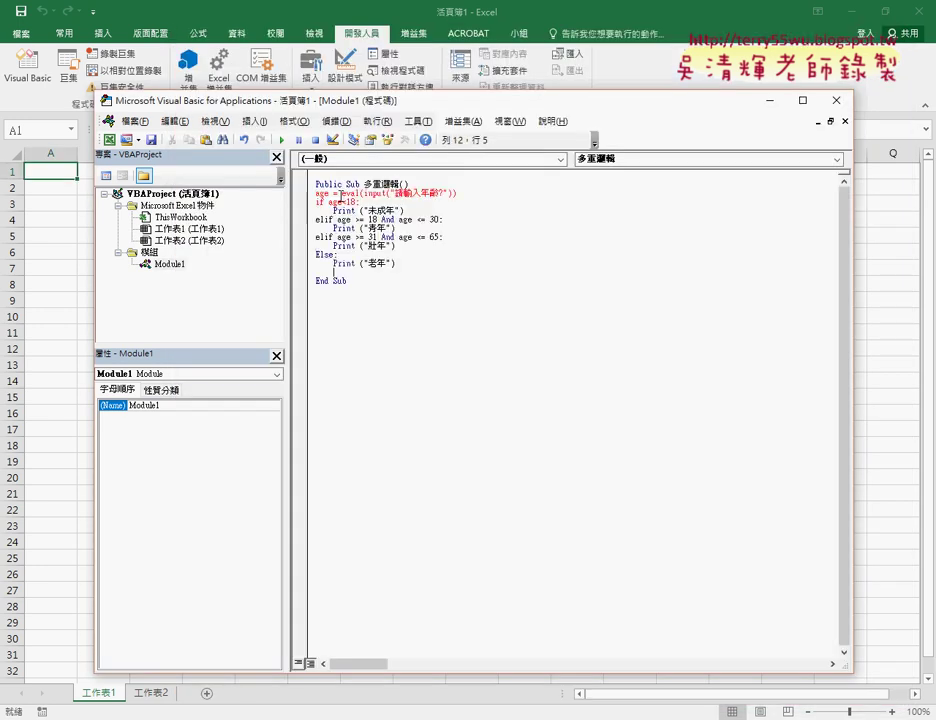
mouse_move(360, 276)
mouse_down()
mouse_move(294, 240)
mouse_move(288, 193)
mouse_up()
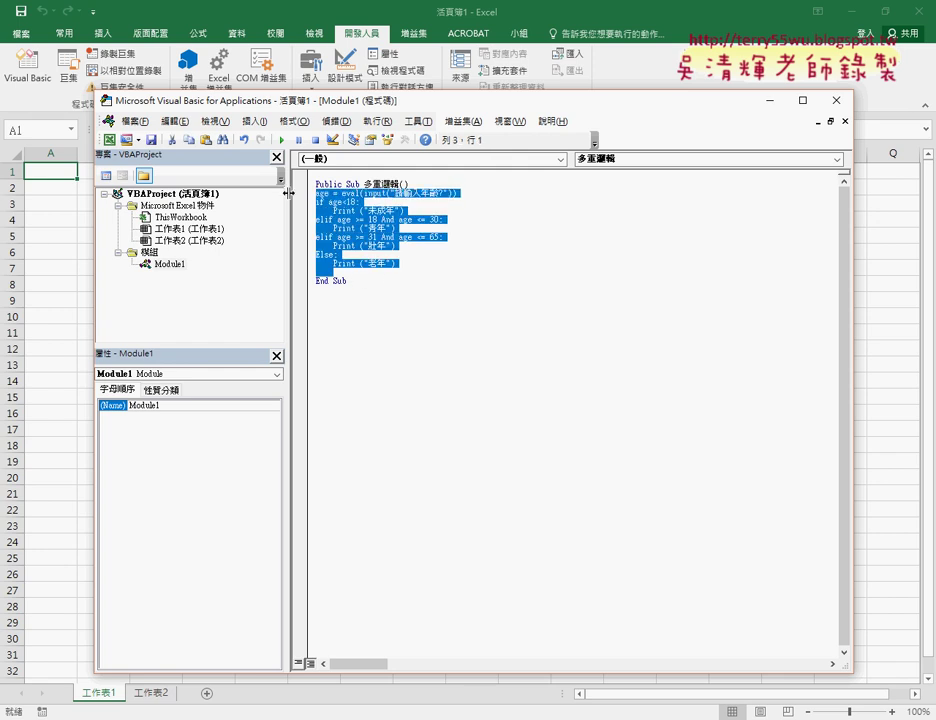
key(Tab)
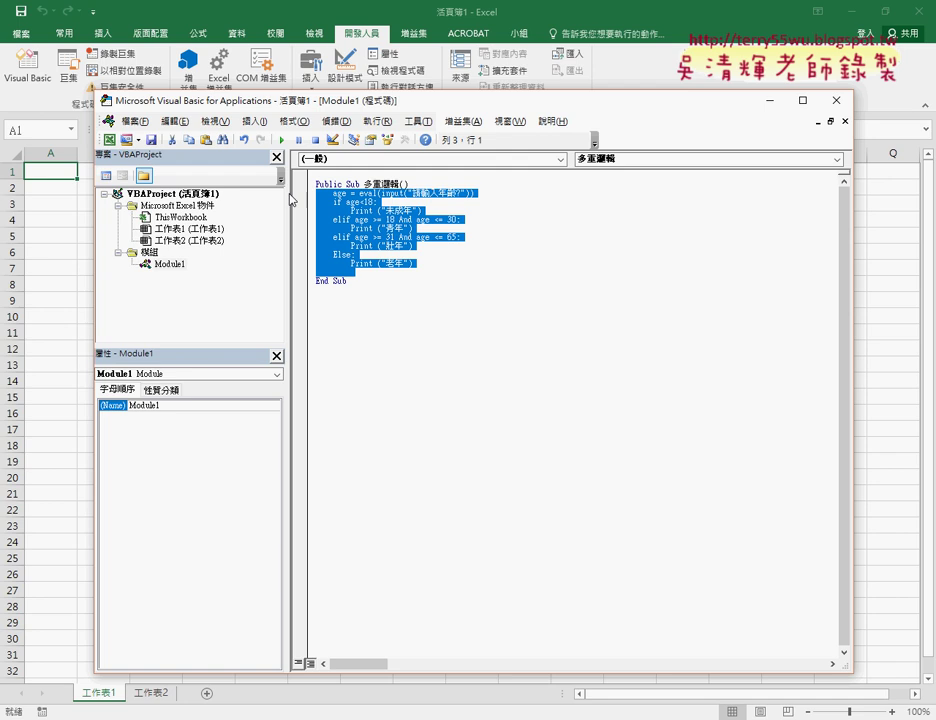
click(438, 266)
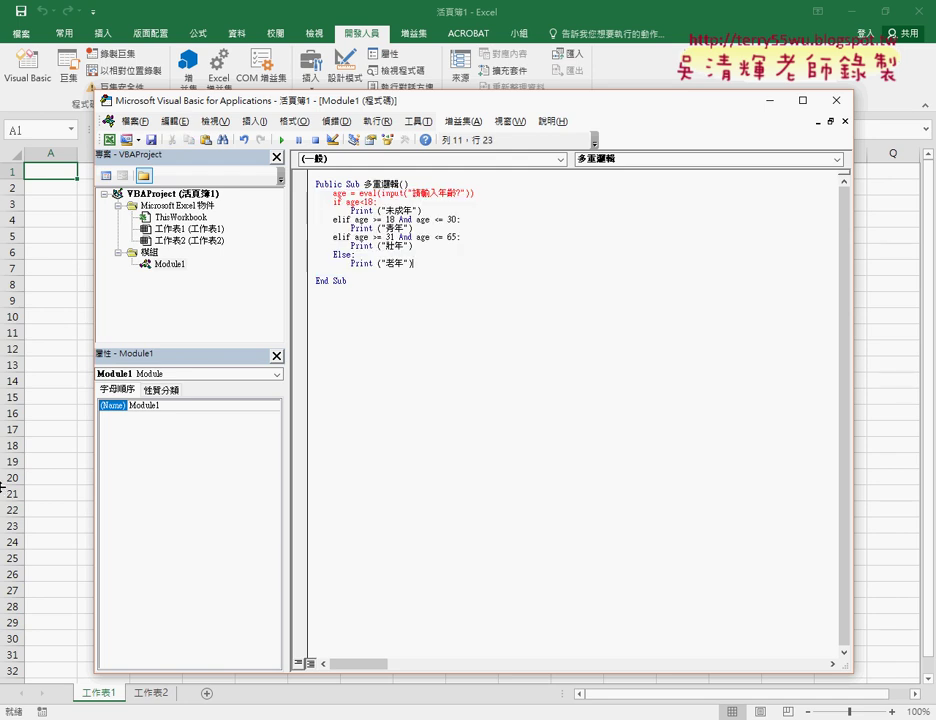
key(Delete)
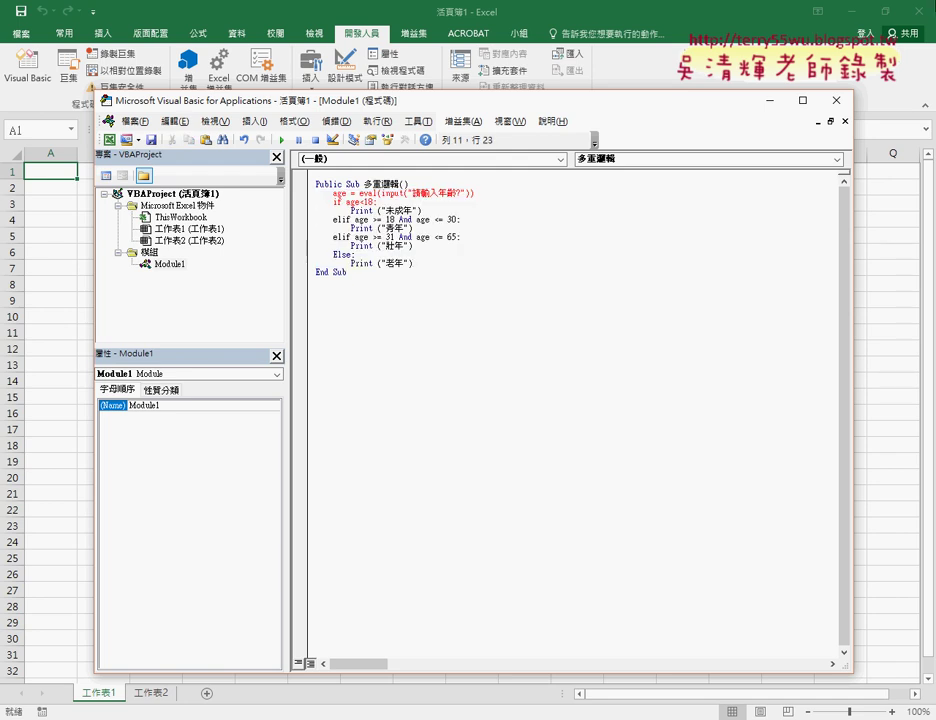